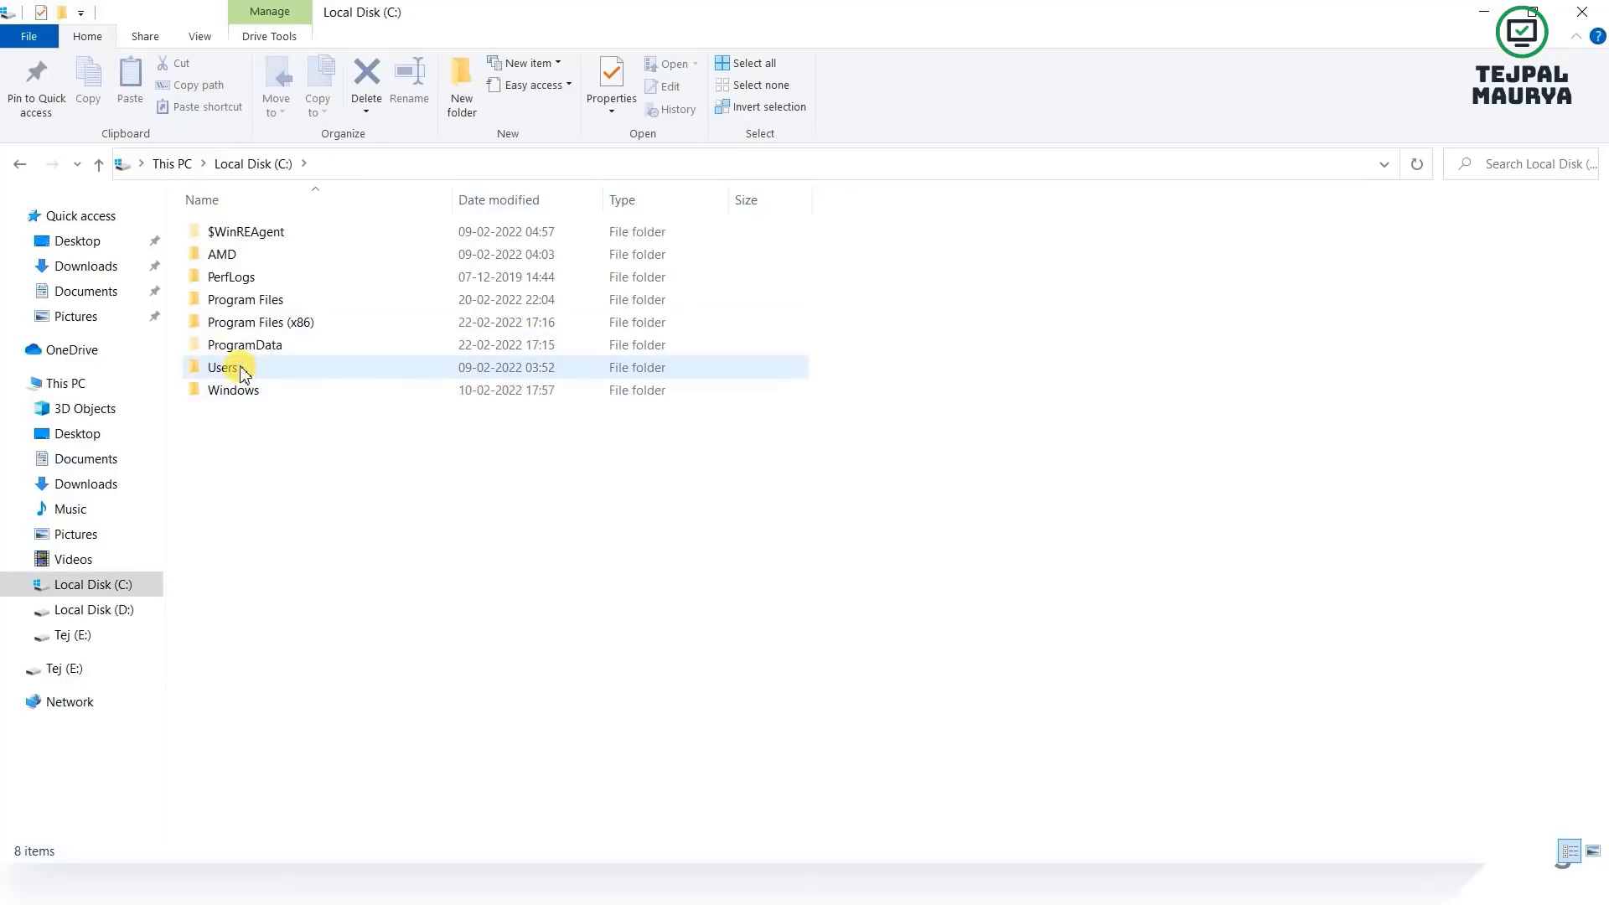
- Open the personal user profile folder inside the Users folder on Local Disk (C:)
double_click(238, 369)
left_click(19, 164)
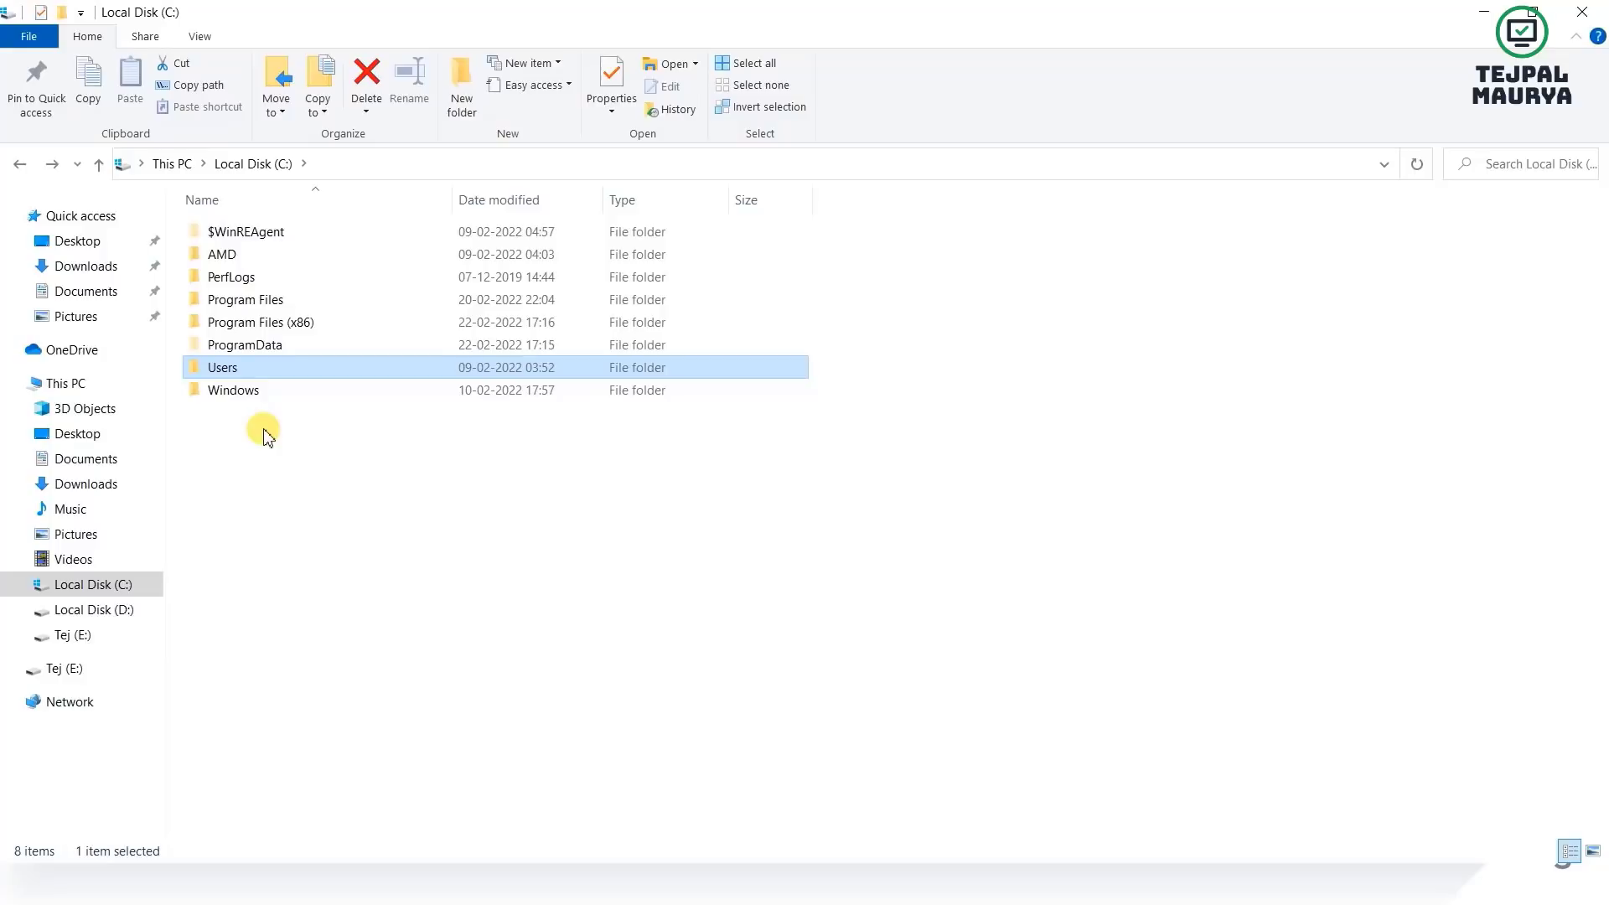
double_click(293, 377)
mouse_move(192, 302)
left_mouse_down()
mouse_move(332, 311)
mouse_move(342, 251)
mouse_move(186, 253)
mouse_move(172, 294)
left_mouse_up()
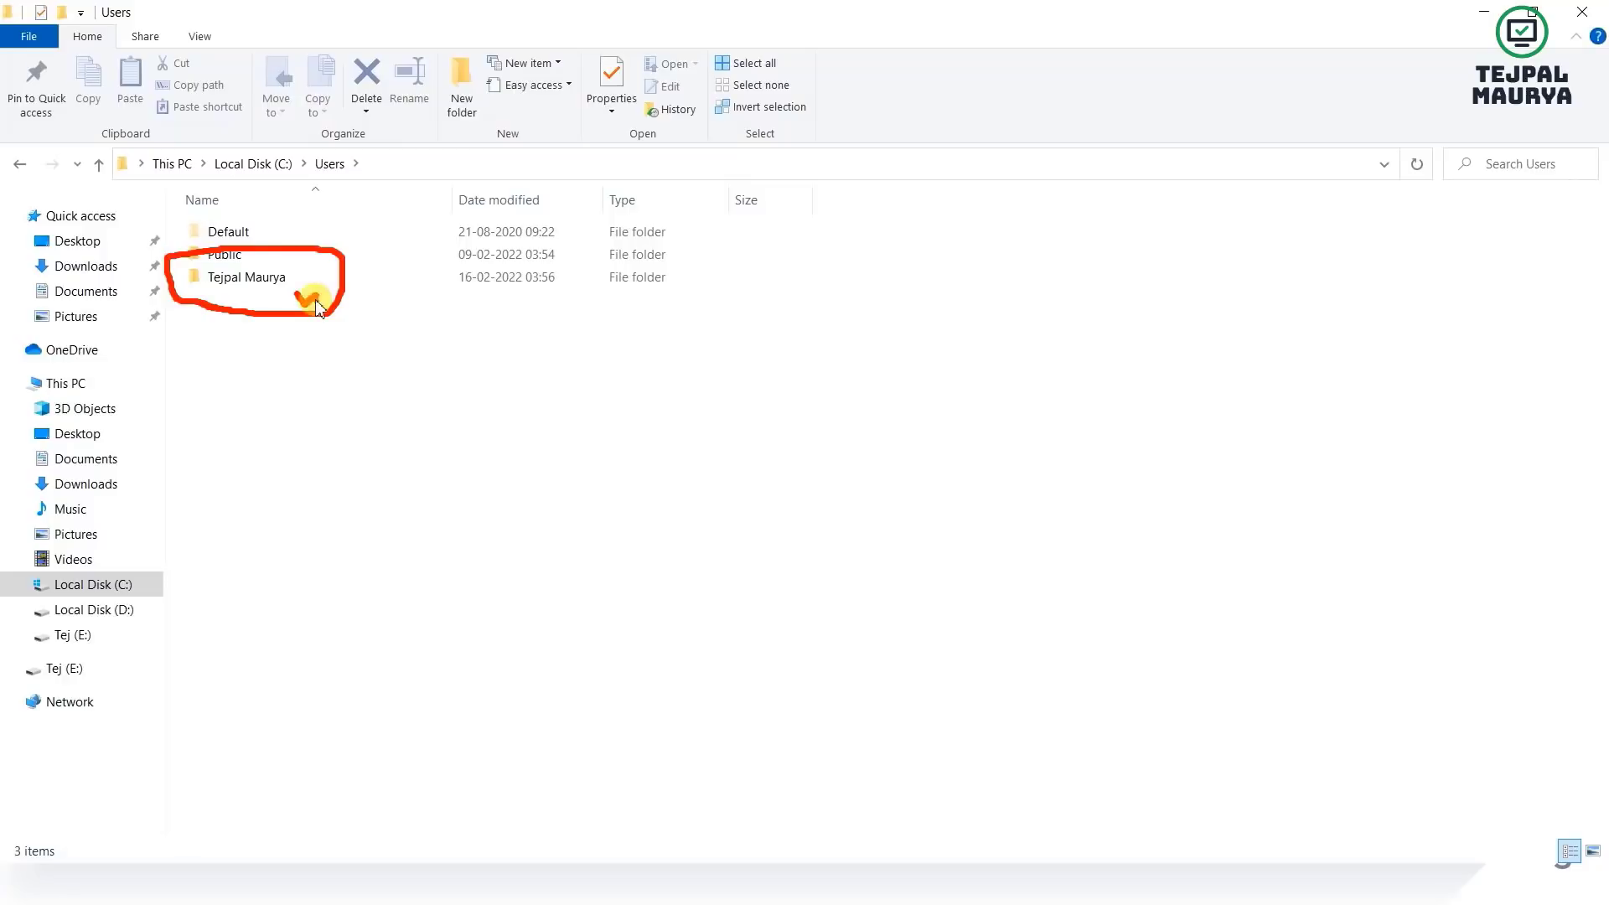
left_click(269, 283)
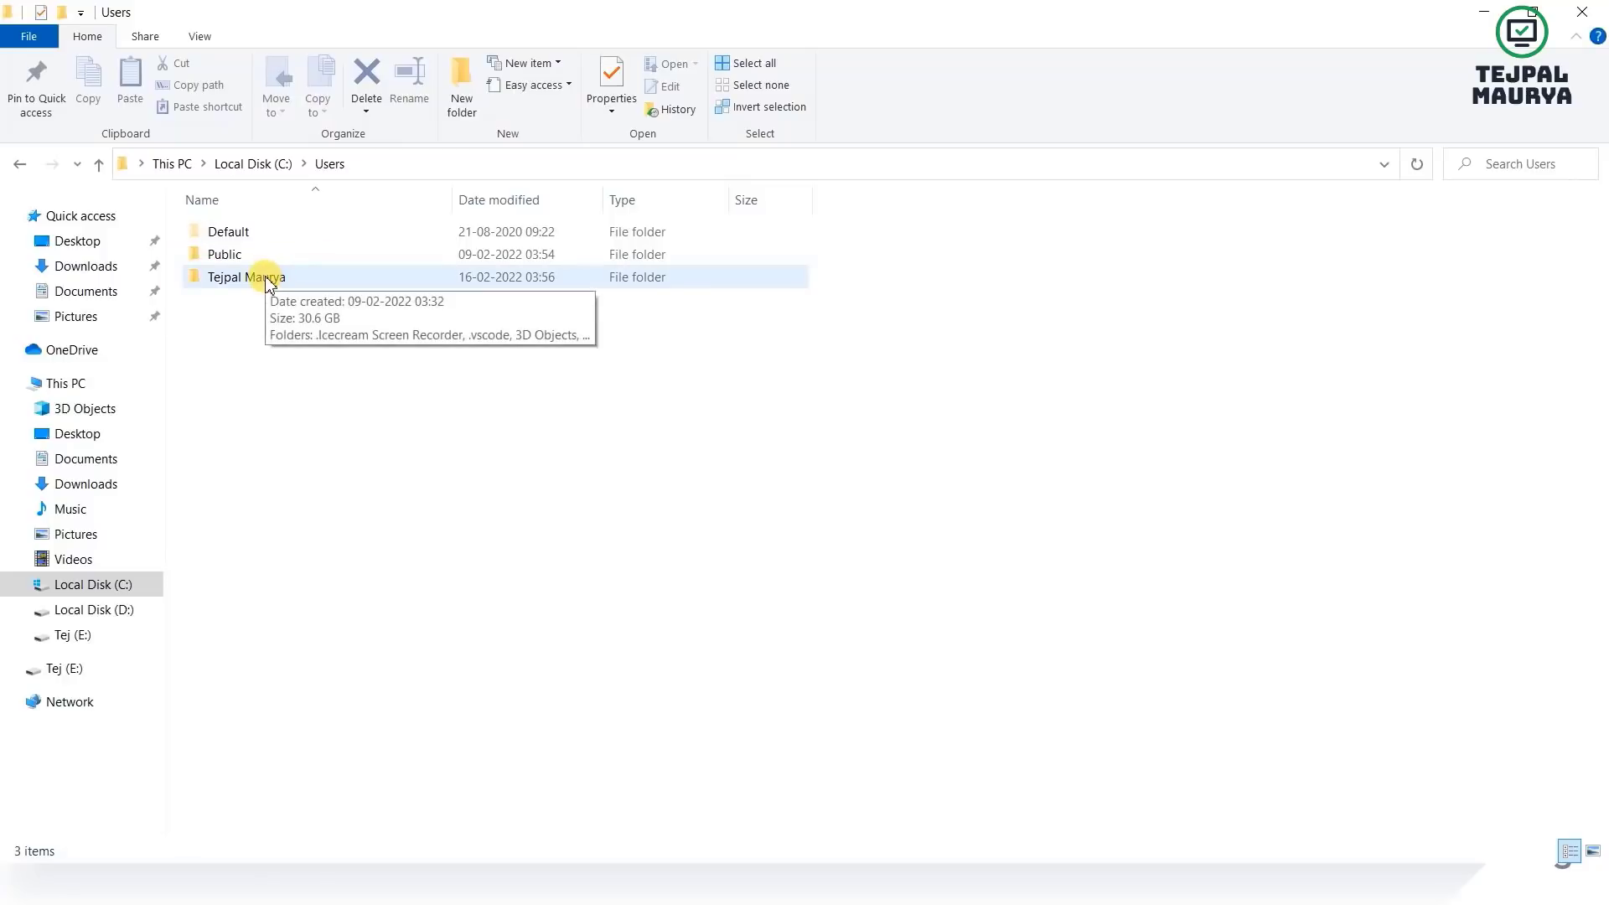
double_click(266, 280)
- Display the contents of the user profile folder as large icons
left_click_drag(286, 623, 375, 633)
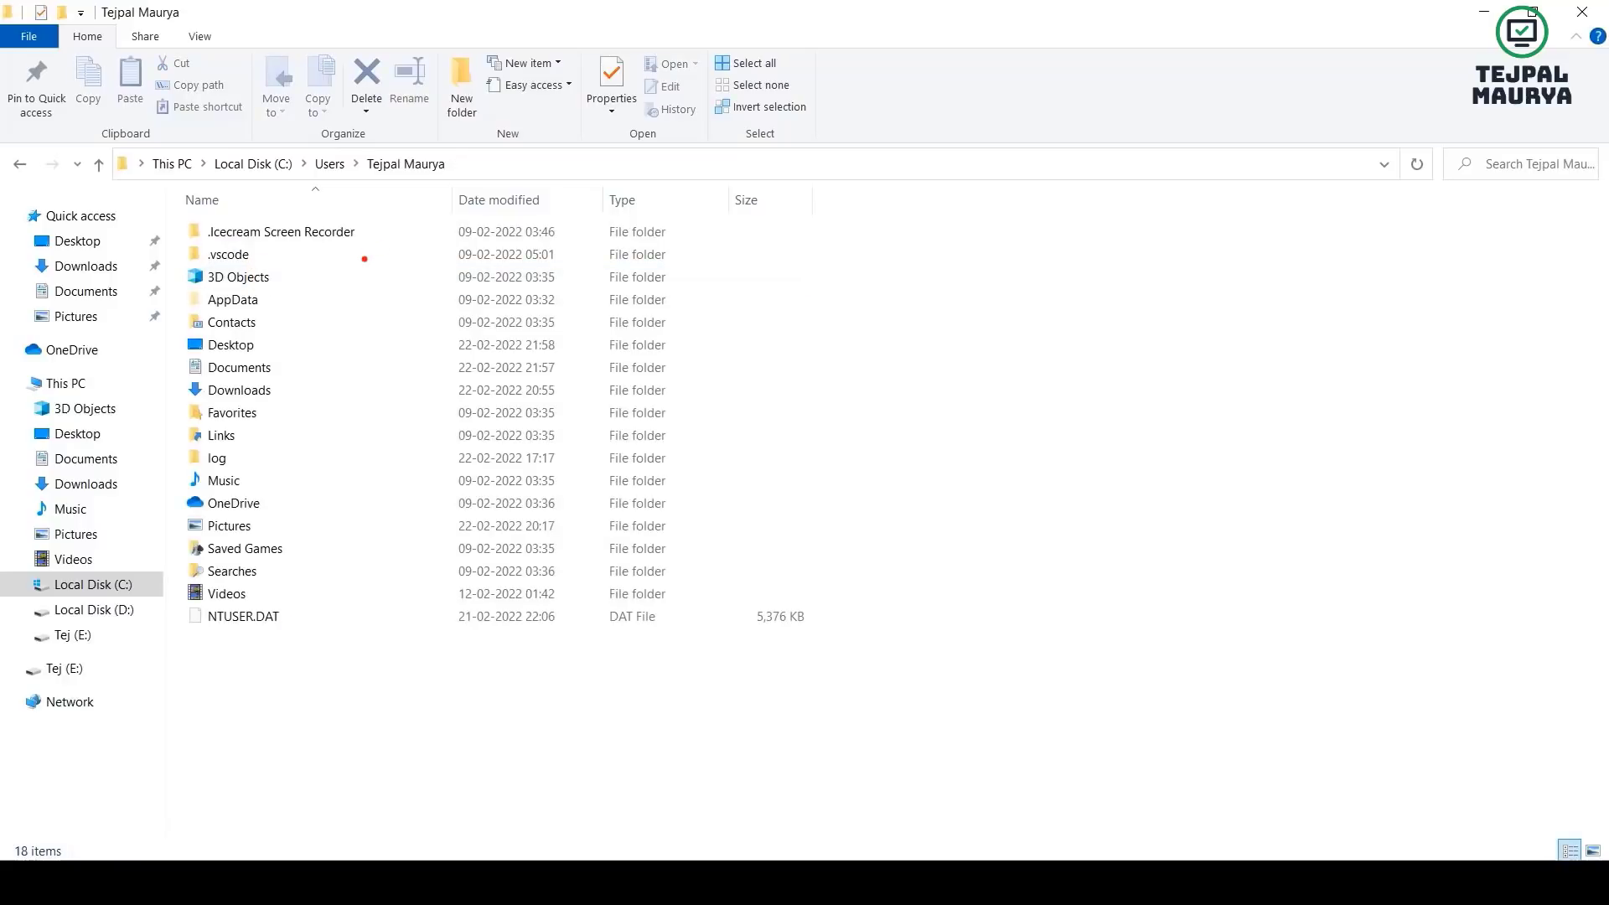
left_click(202, 39)
left_click(299, 66)
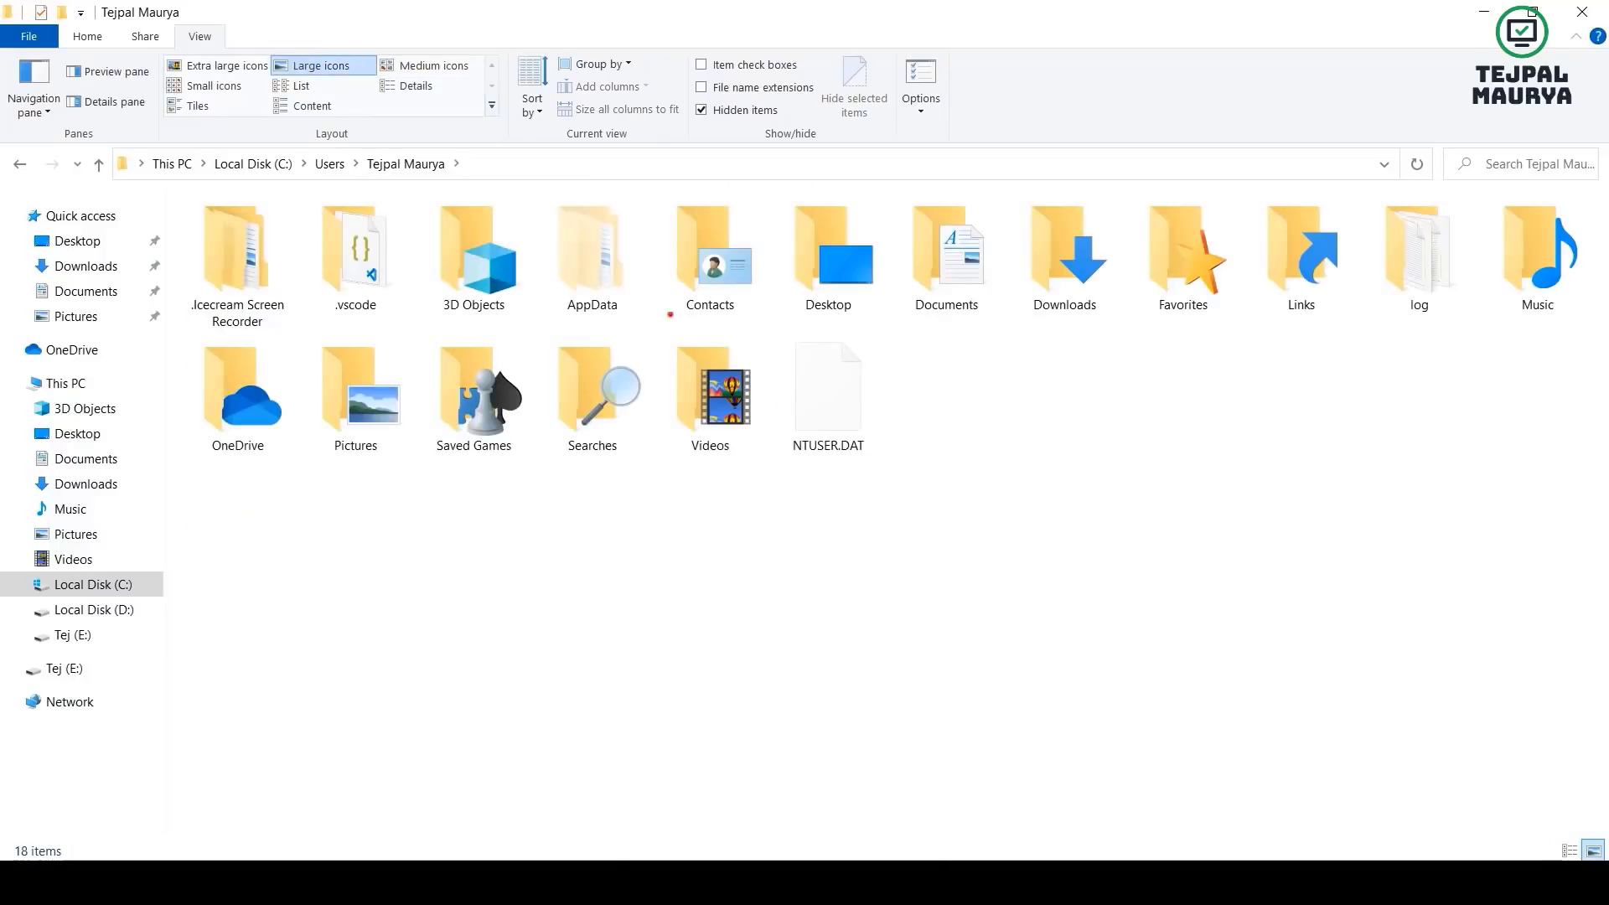
left_click_drag(531, 168, 650, 340)
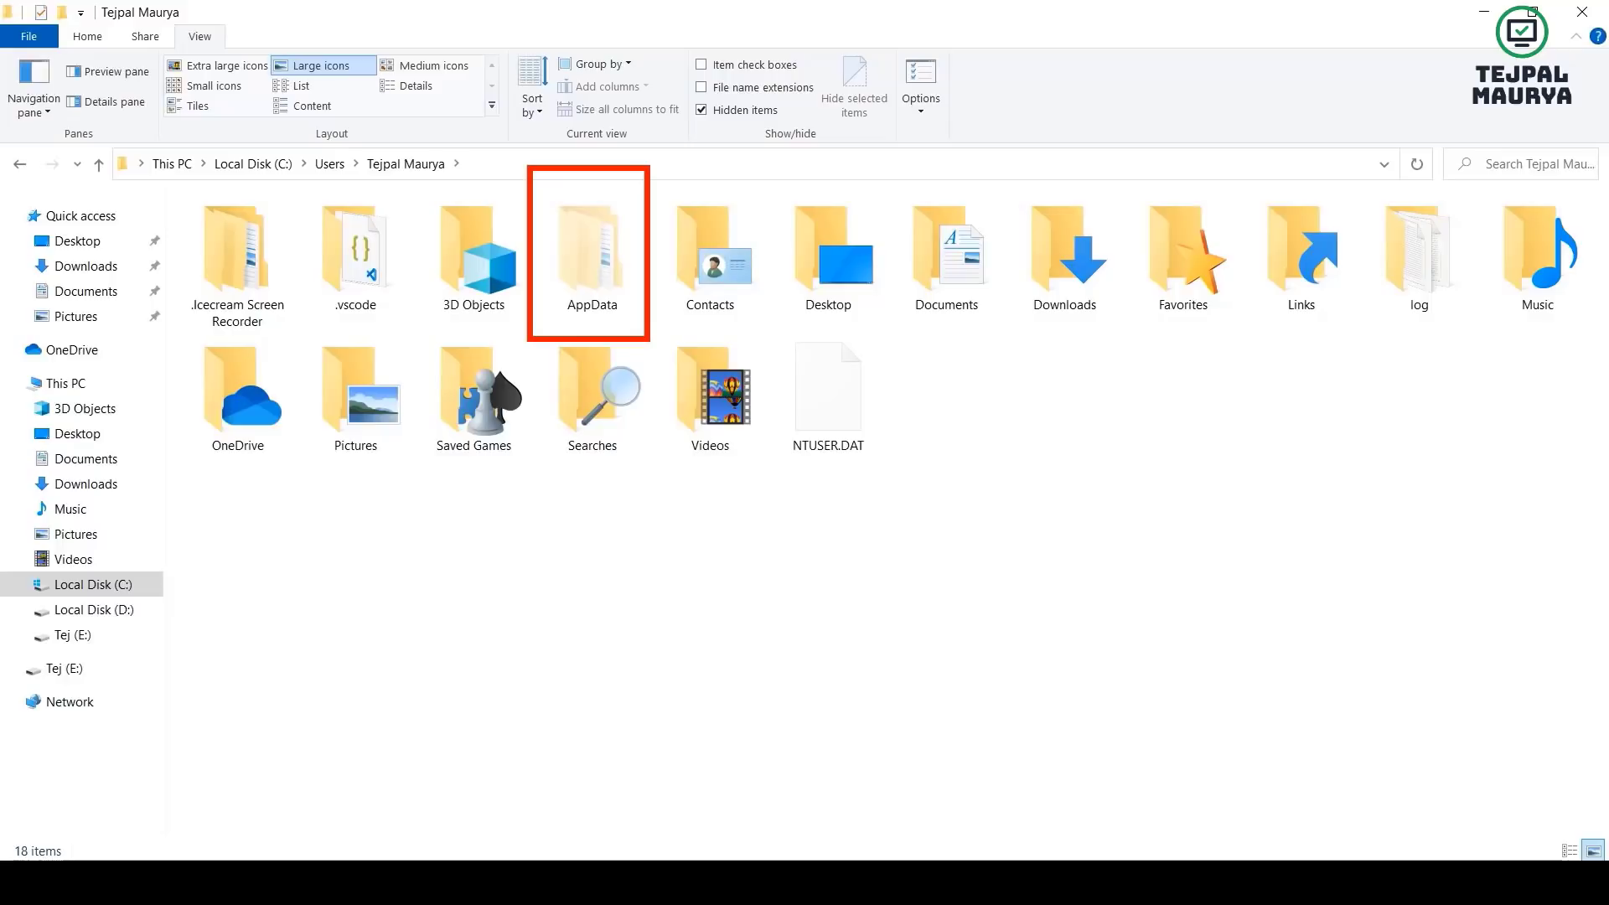
- Open the View settings in the folder and search options
left_click(919, 109)
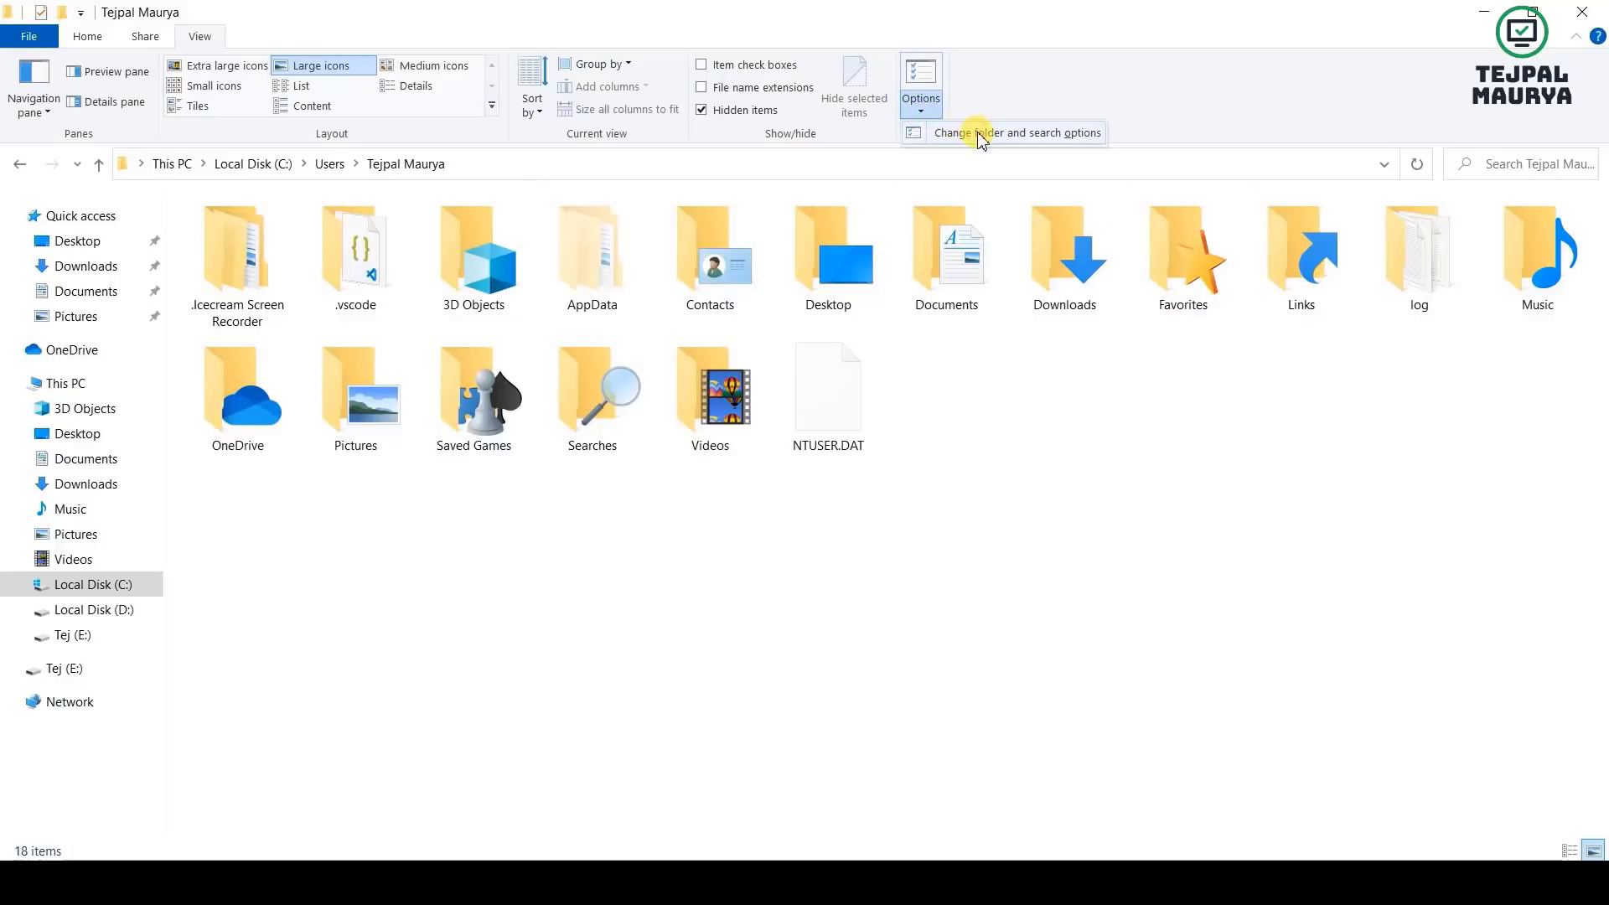
left_click(1039, 138)
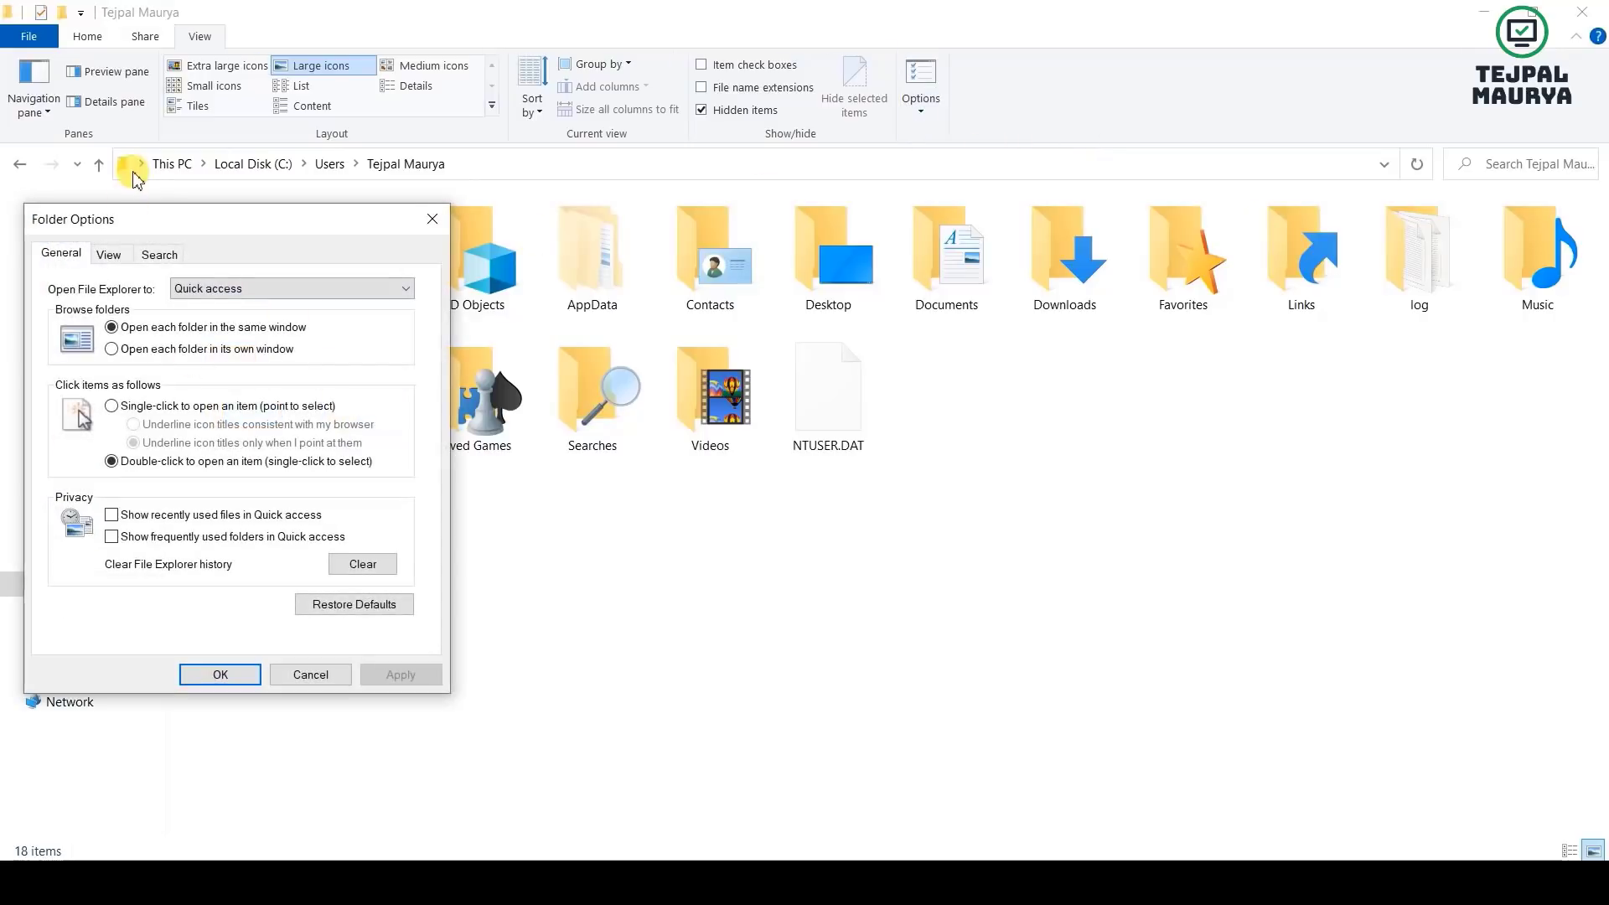
left_click(110, 256)
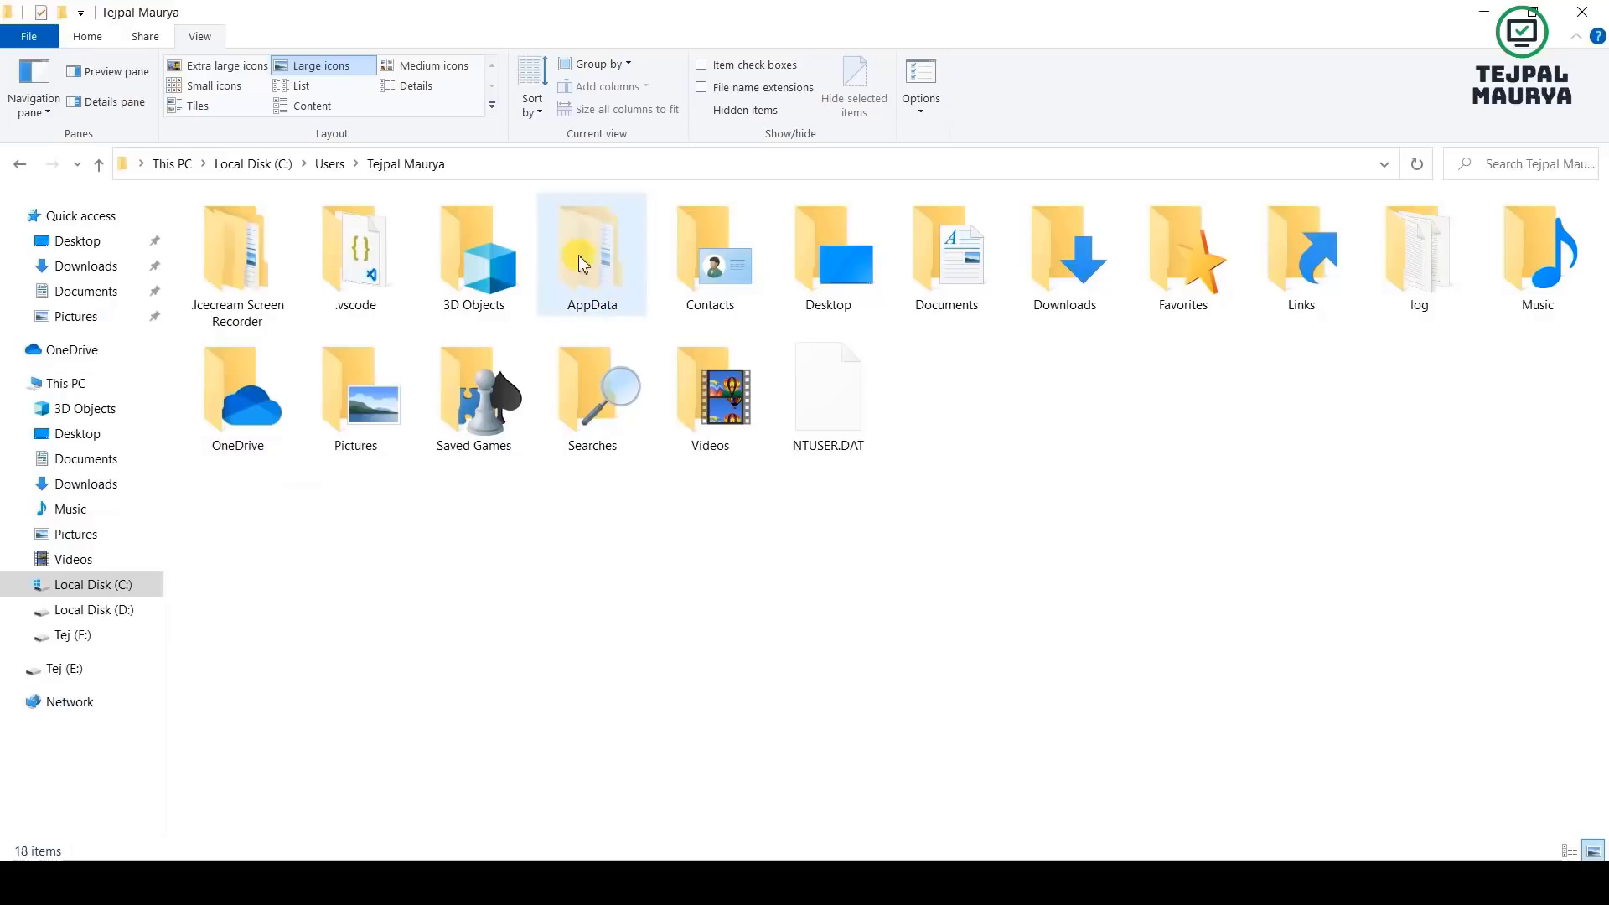
- Open the Local folder inside AppData and display its contents as large icons
right_click(594, 241)
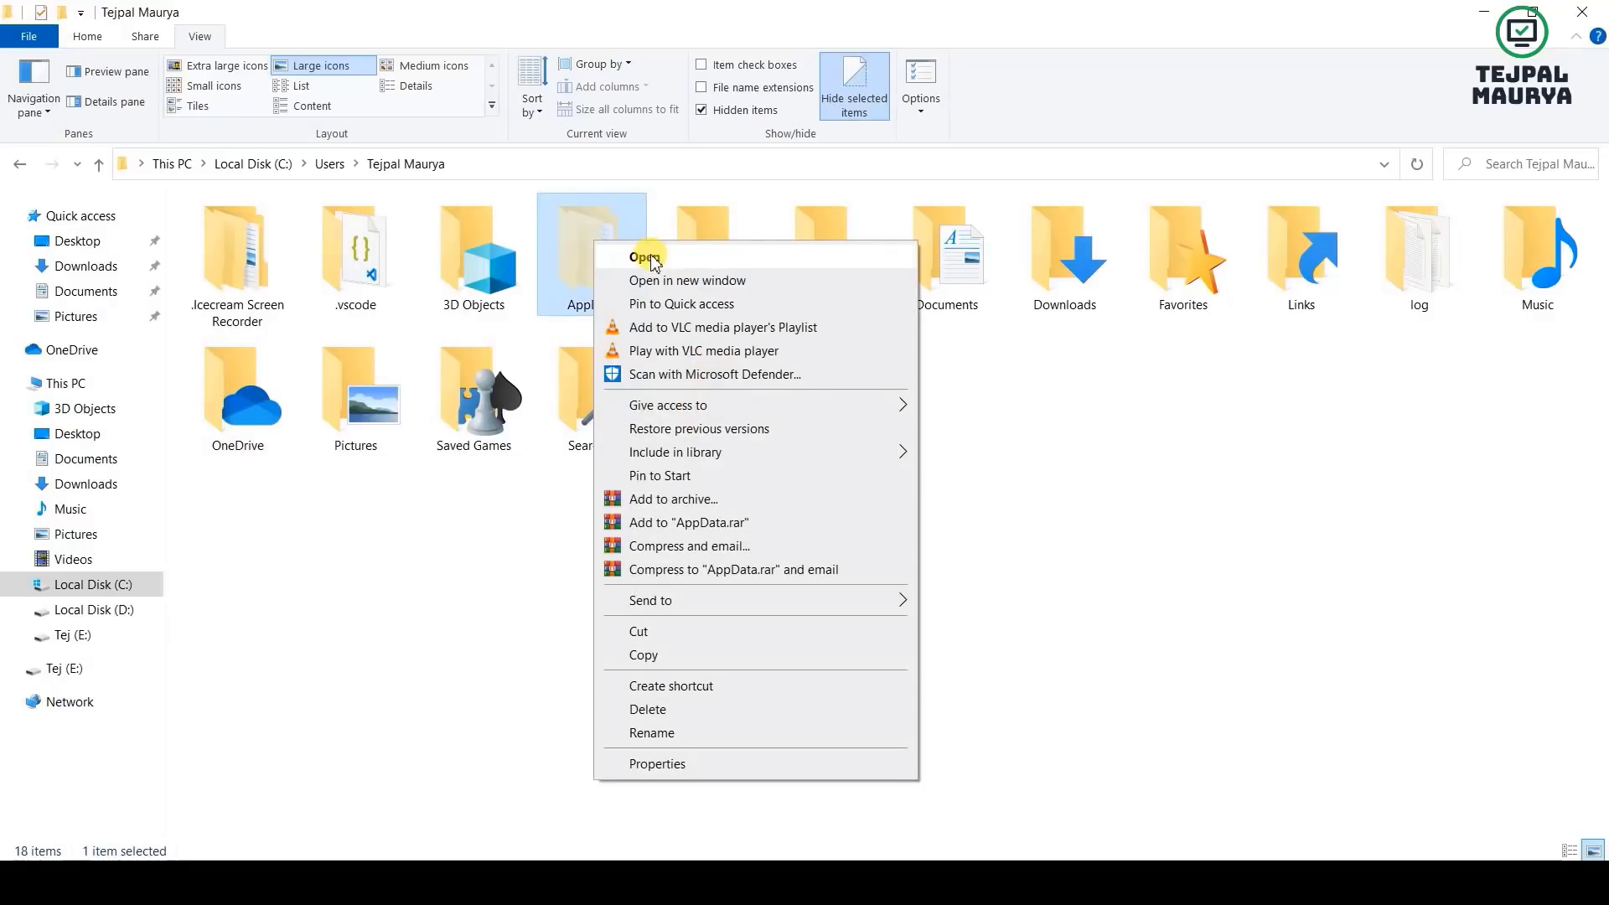
left_click(645, 257)
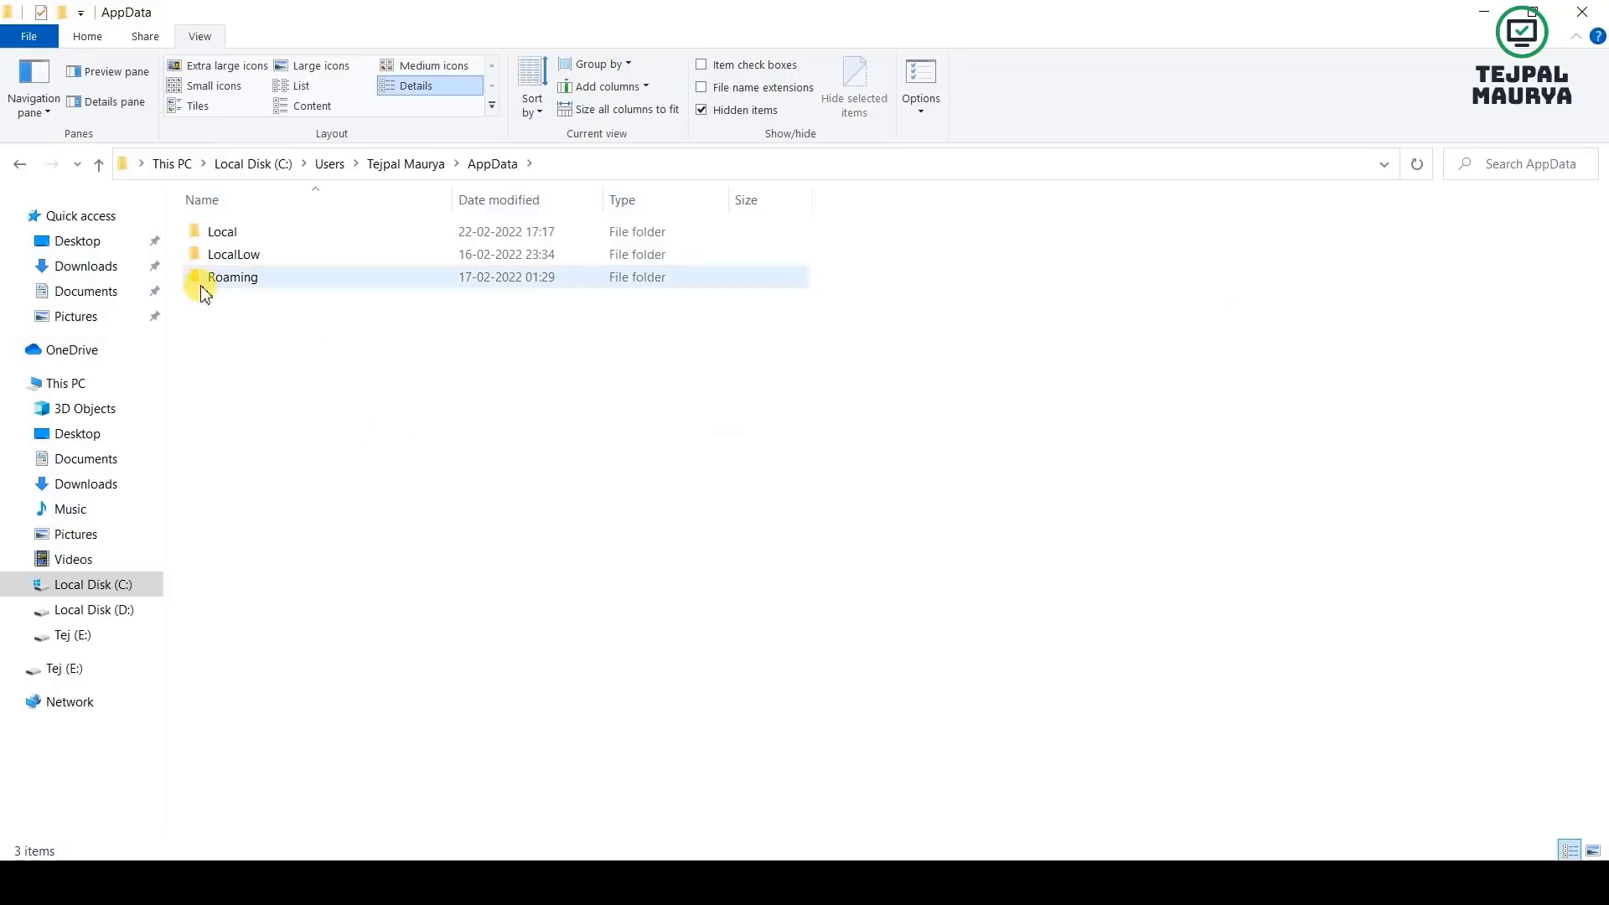
left_click(317, 66)
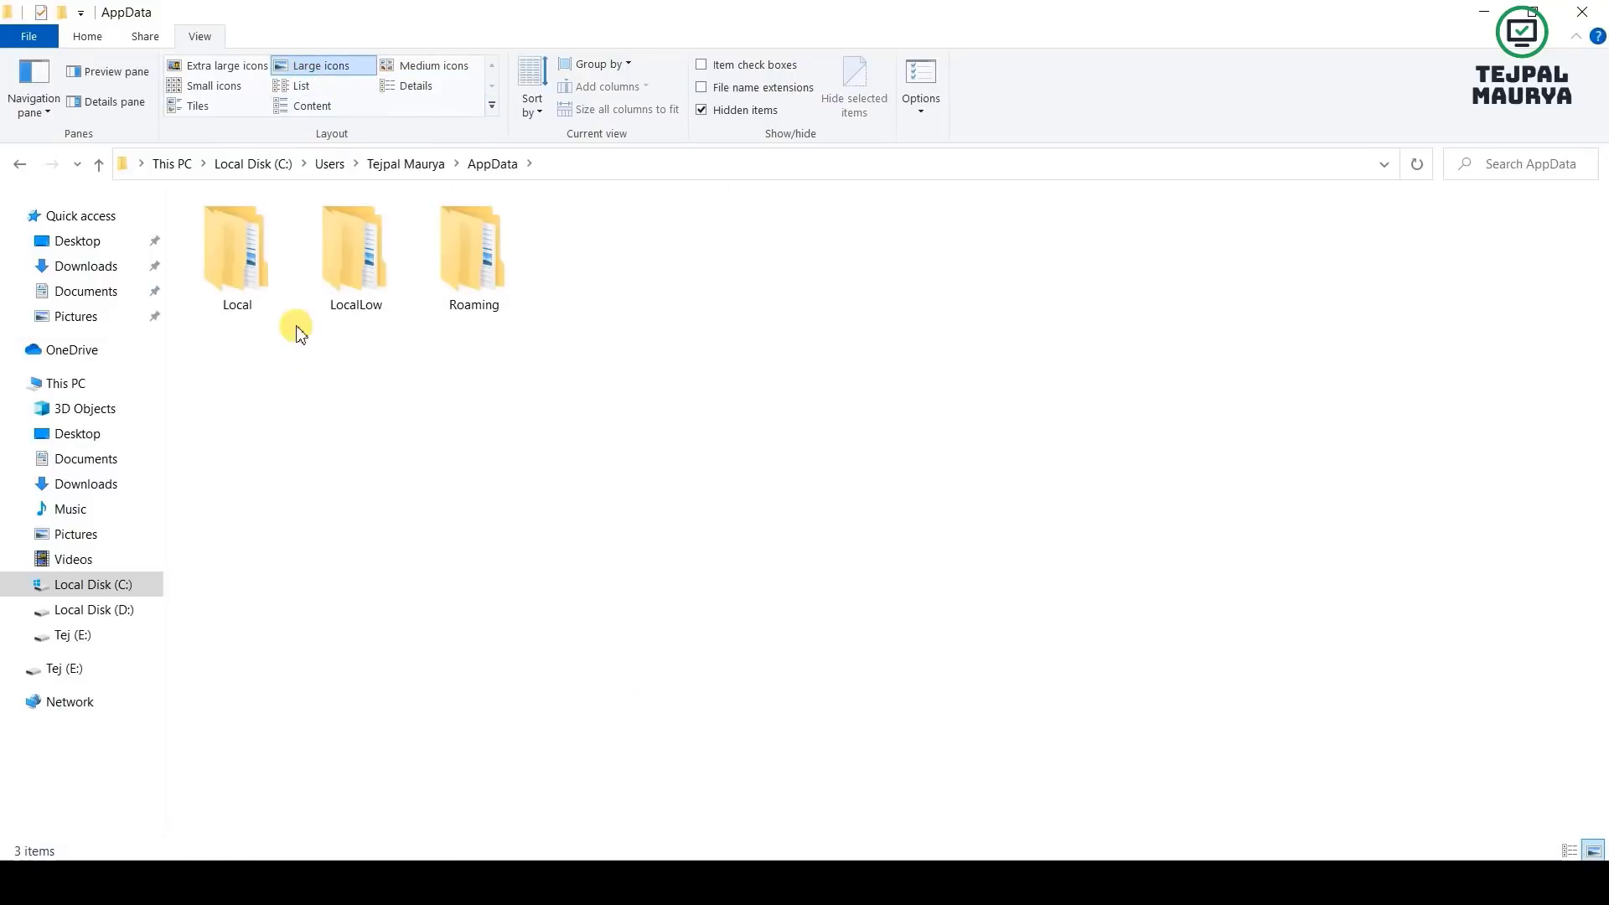
left_click_drag(220, 327, 297, 413)
double_click(264, 276)
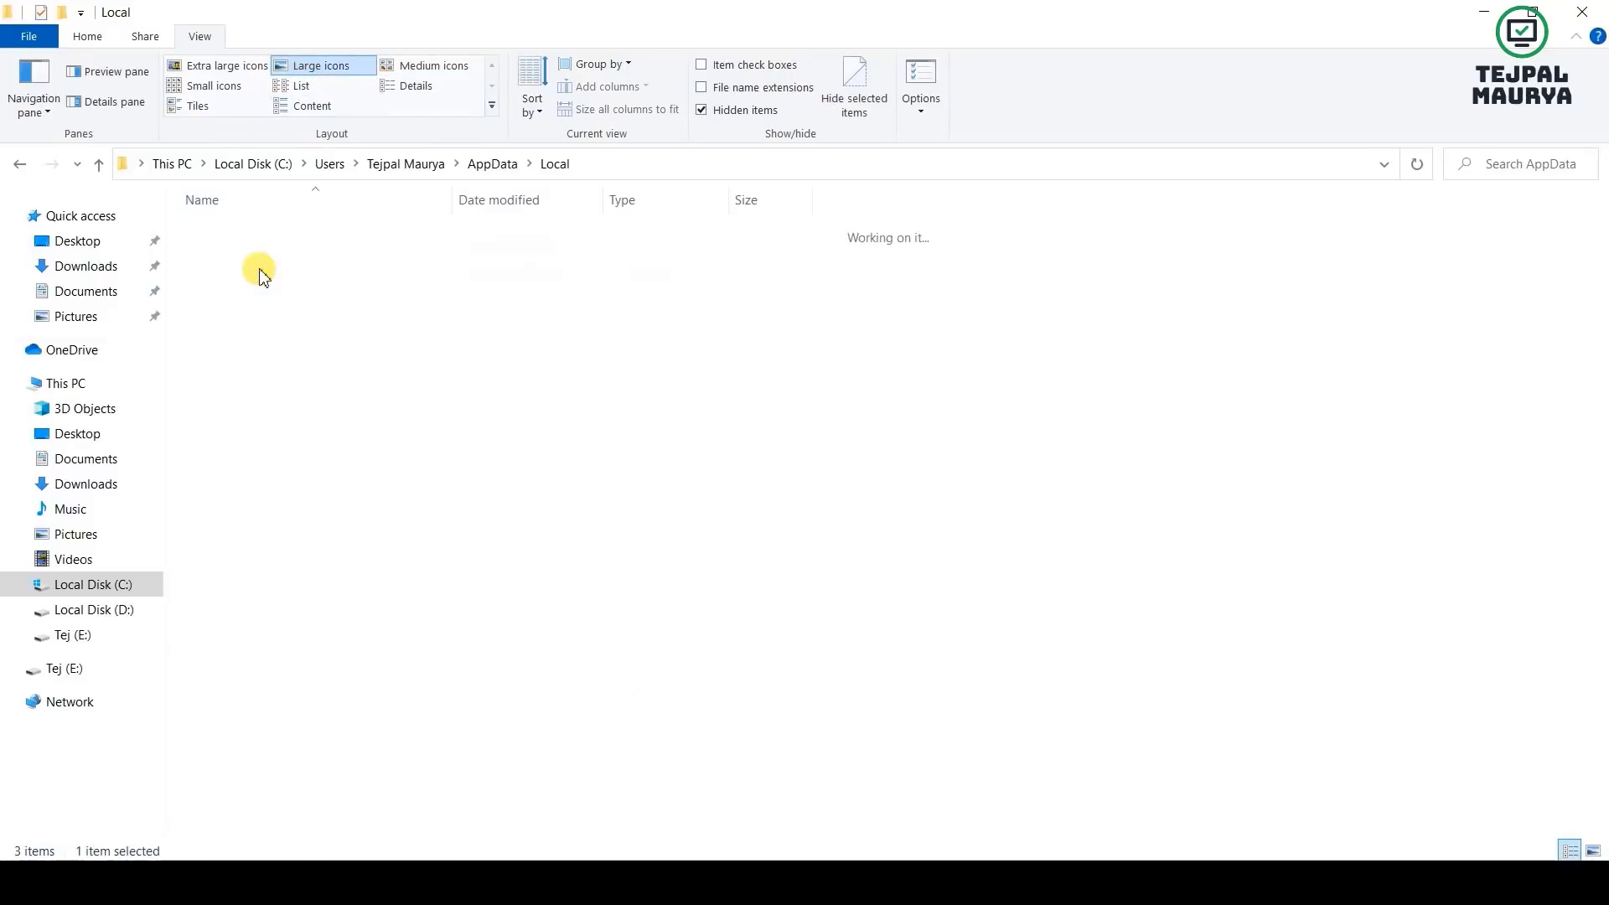
left_click(312, 65)
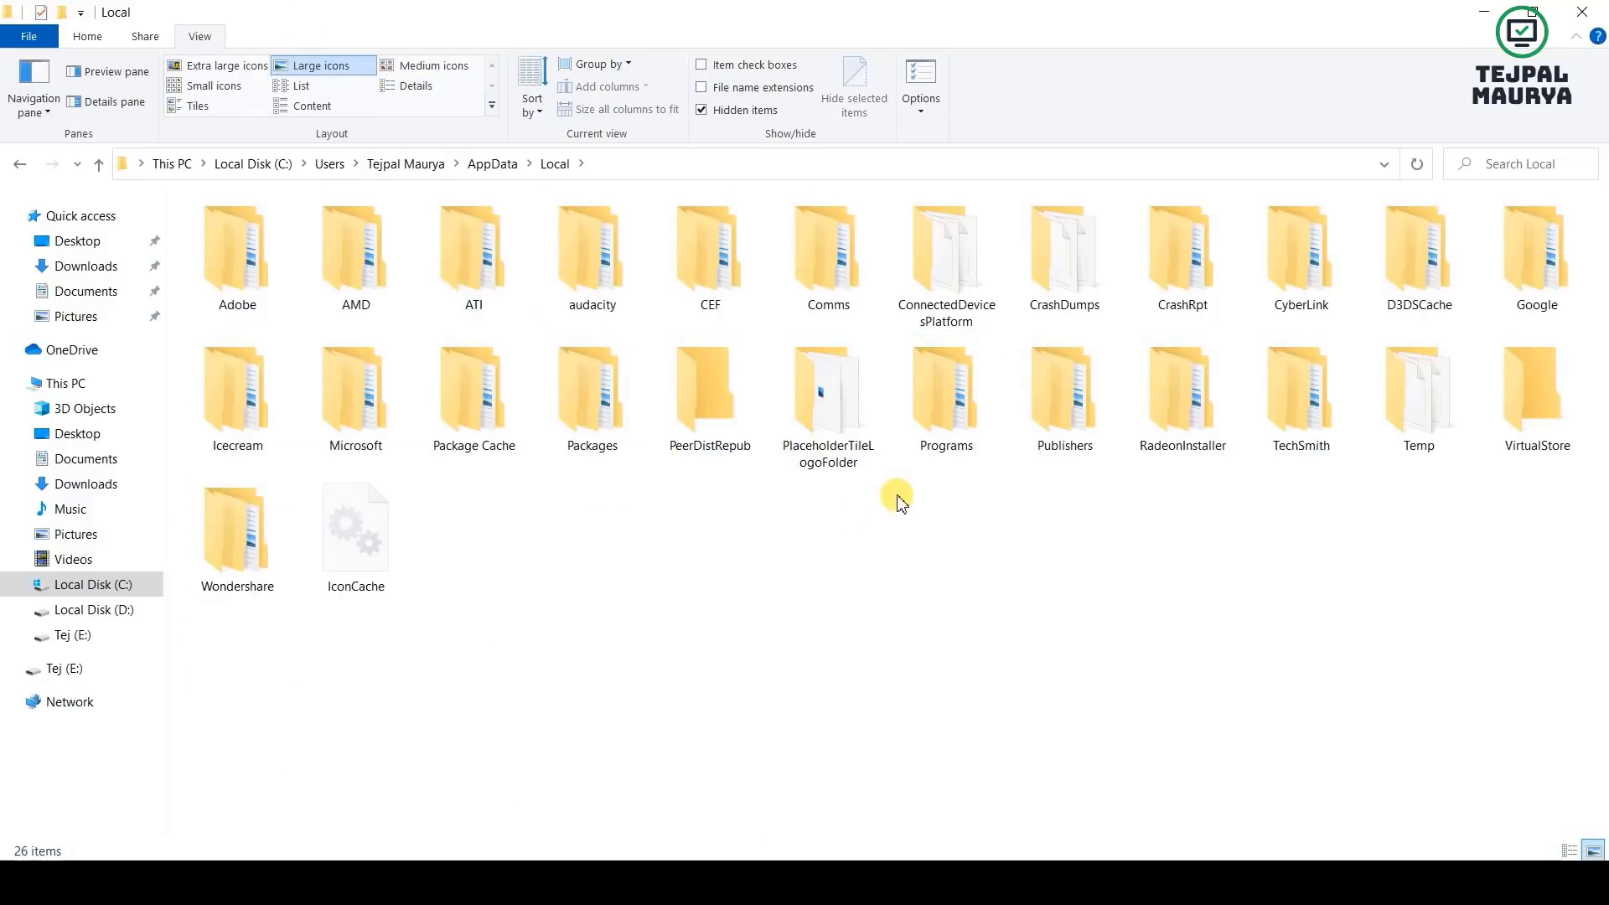
- Open the Python folder inside Programs and display its contents as large icons
left_click(904, 405)
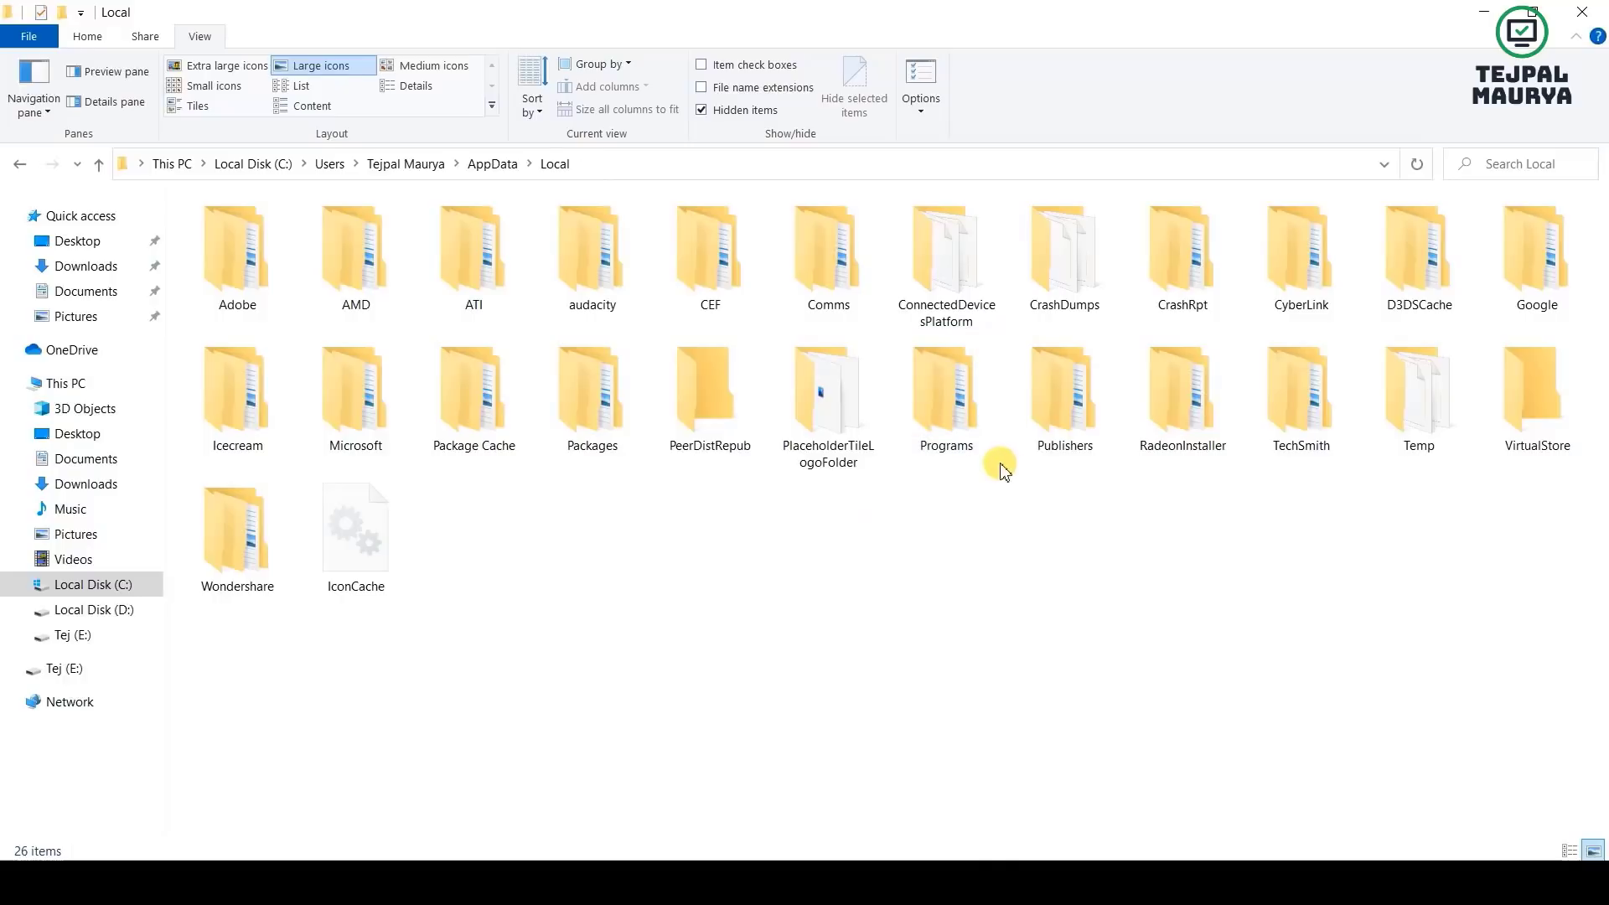
double_click(984, 409)
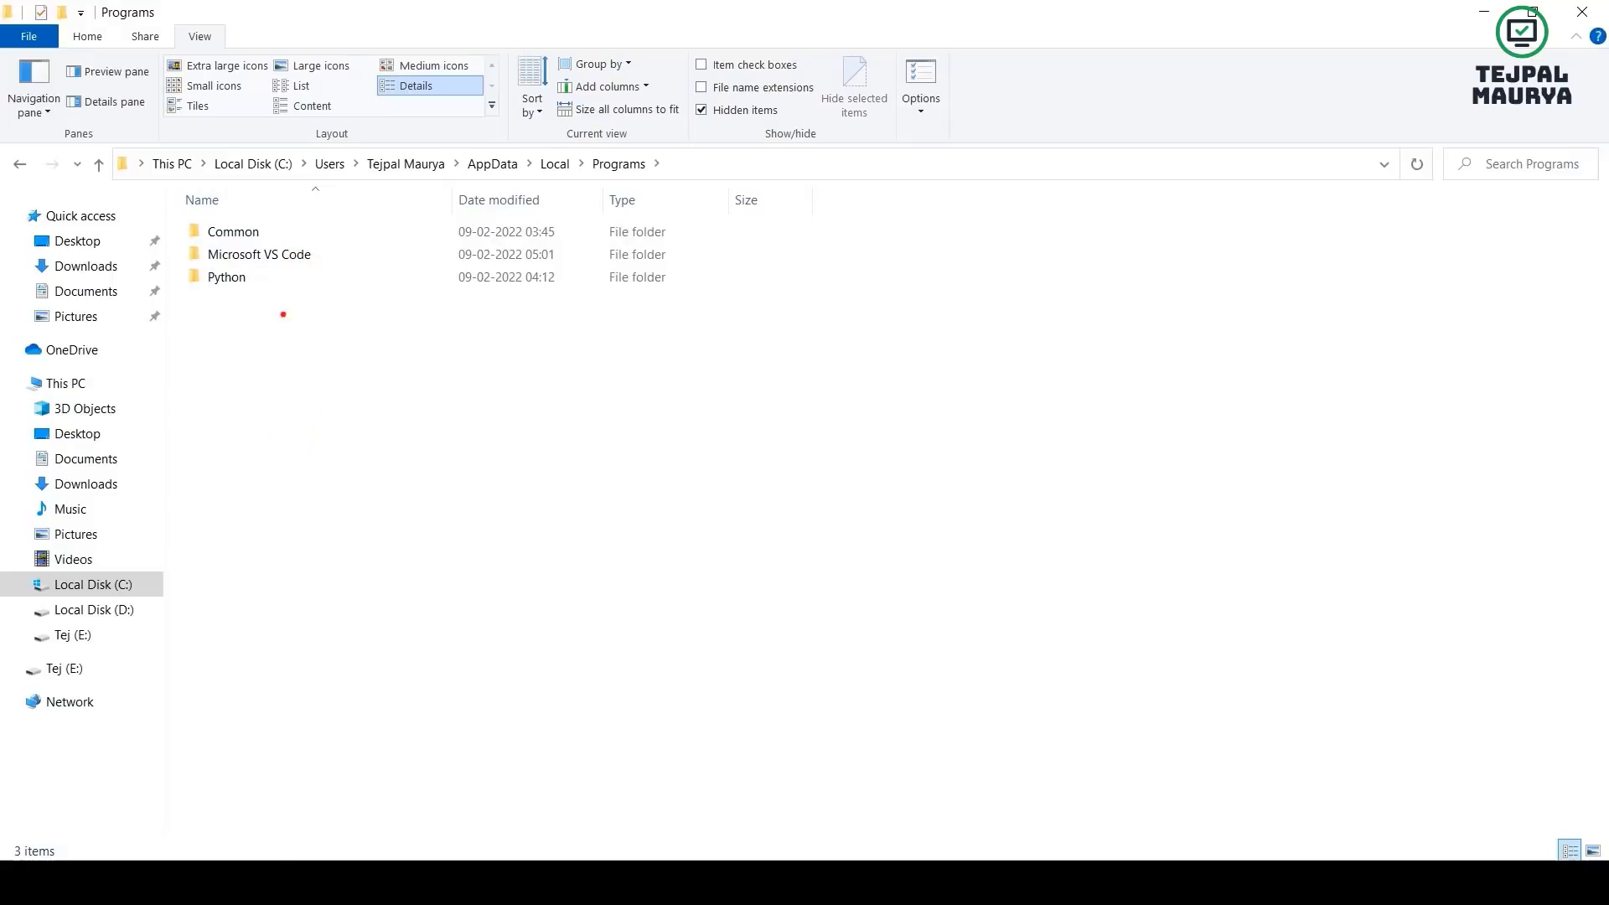
left_click(320, 66)
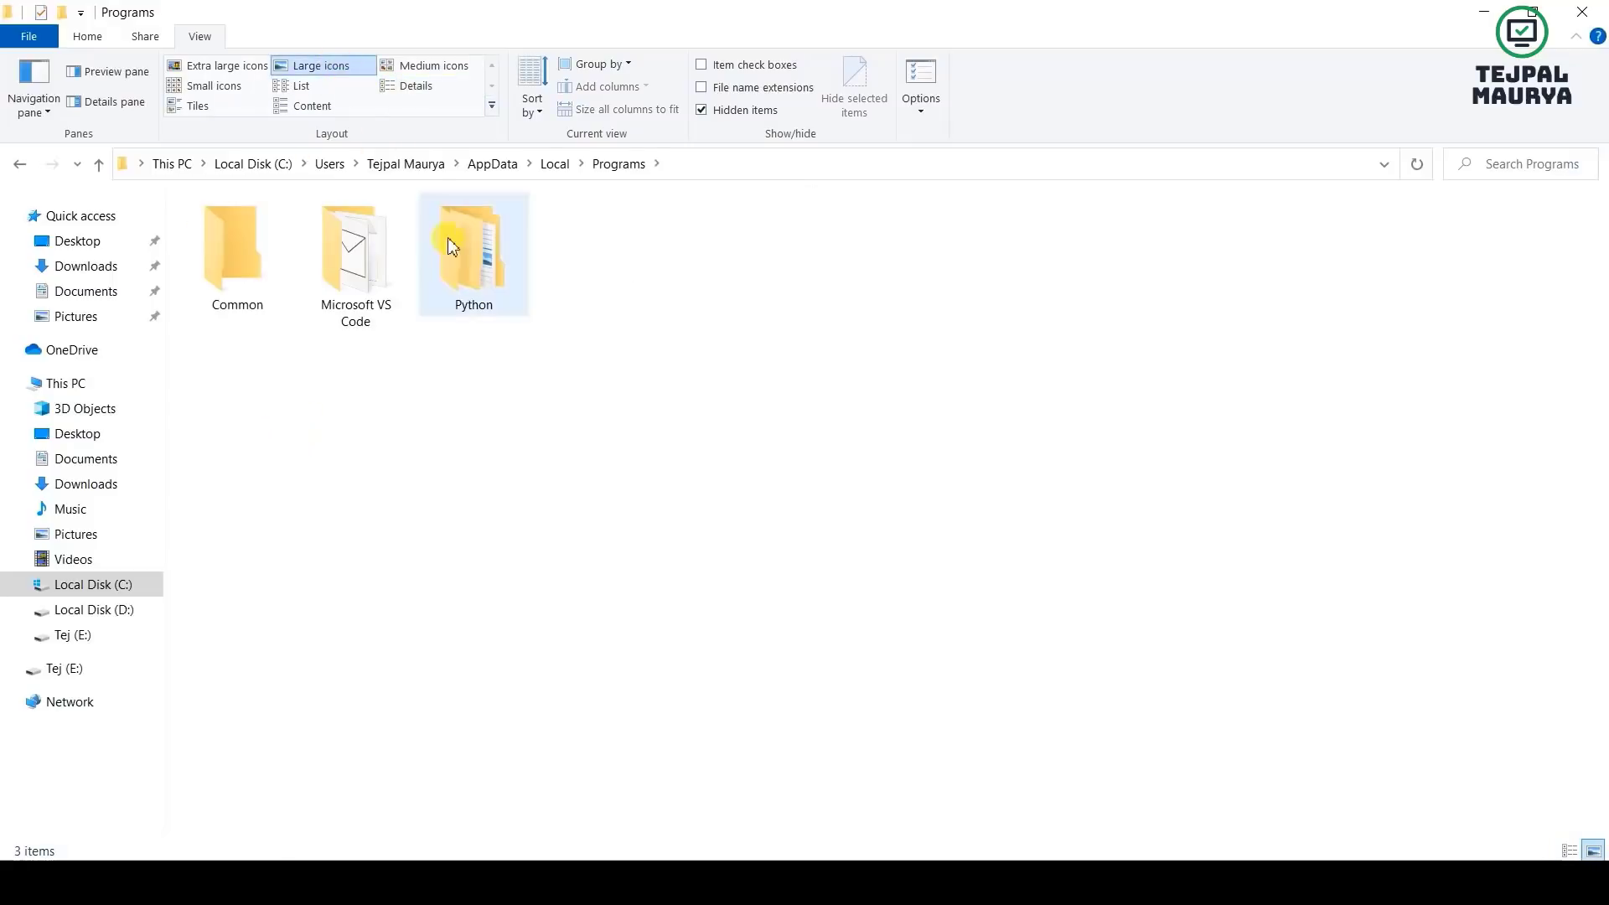
left_click(480, 236)
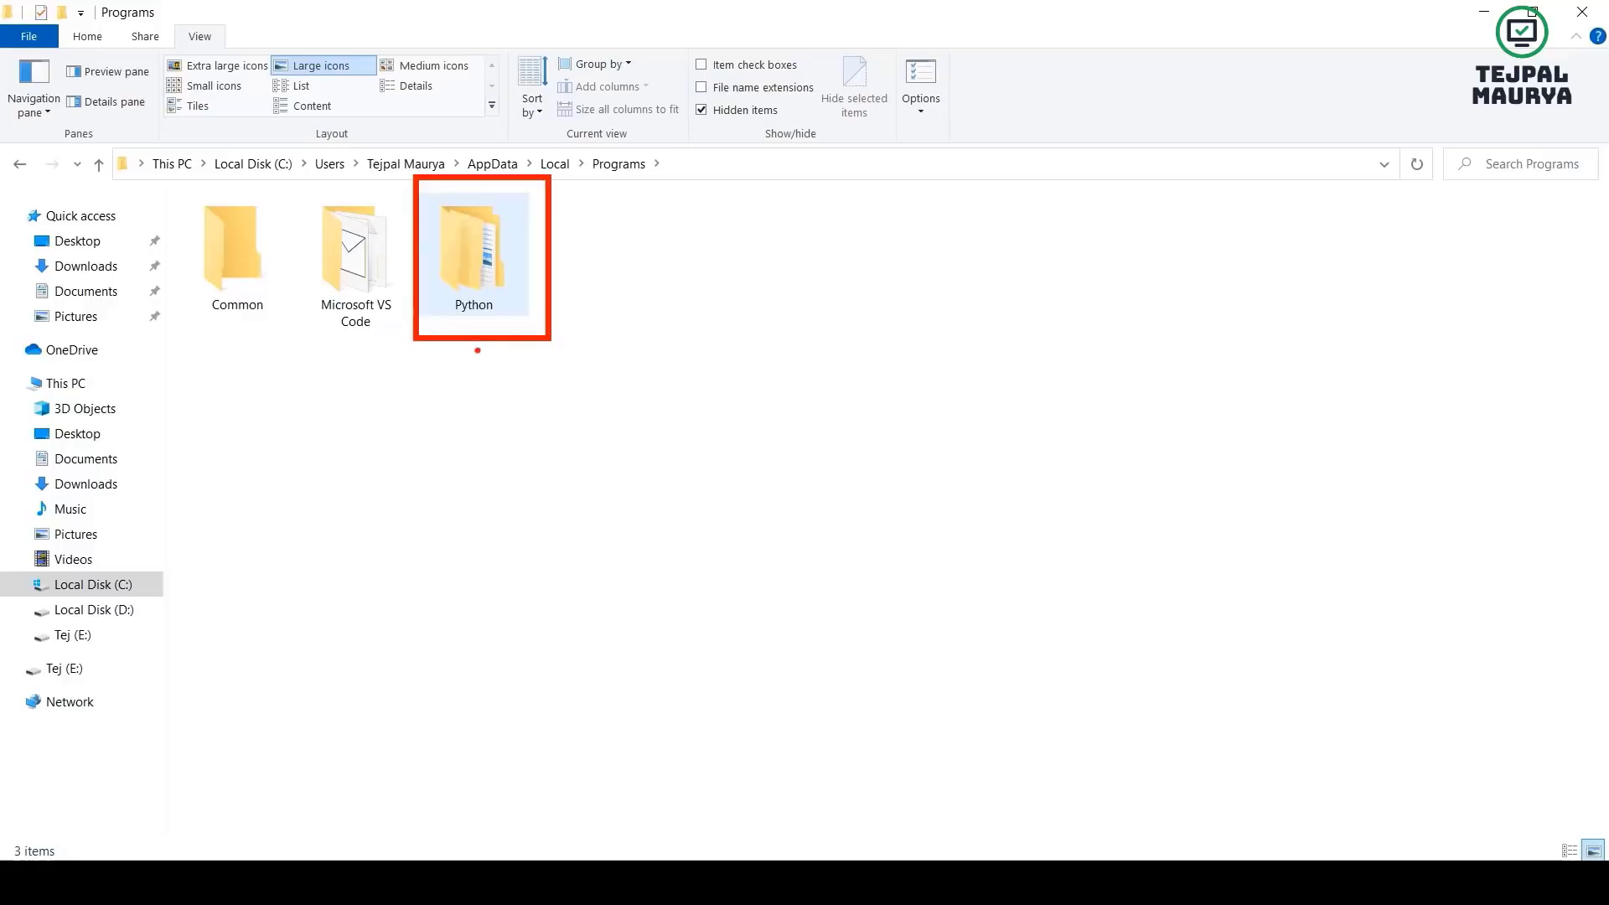
double_click(496, 253)
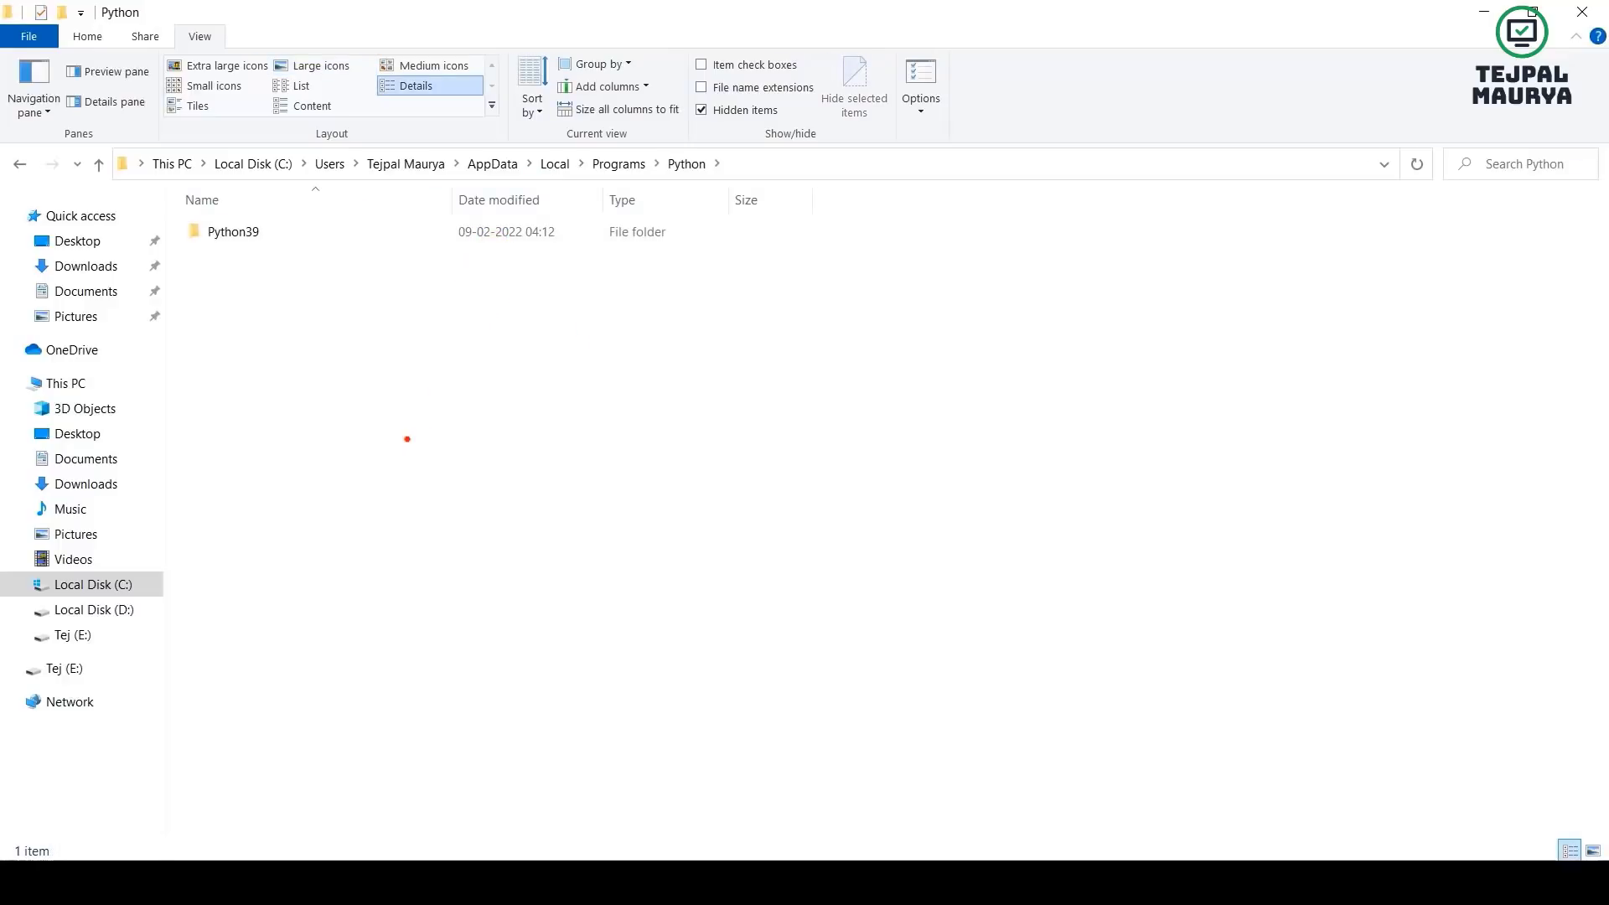
left_click_drag(187, 252, 308, 265)
left_click(339, 72)
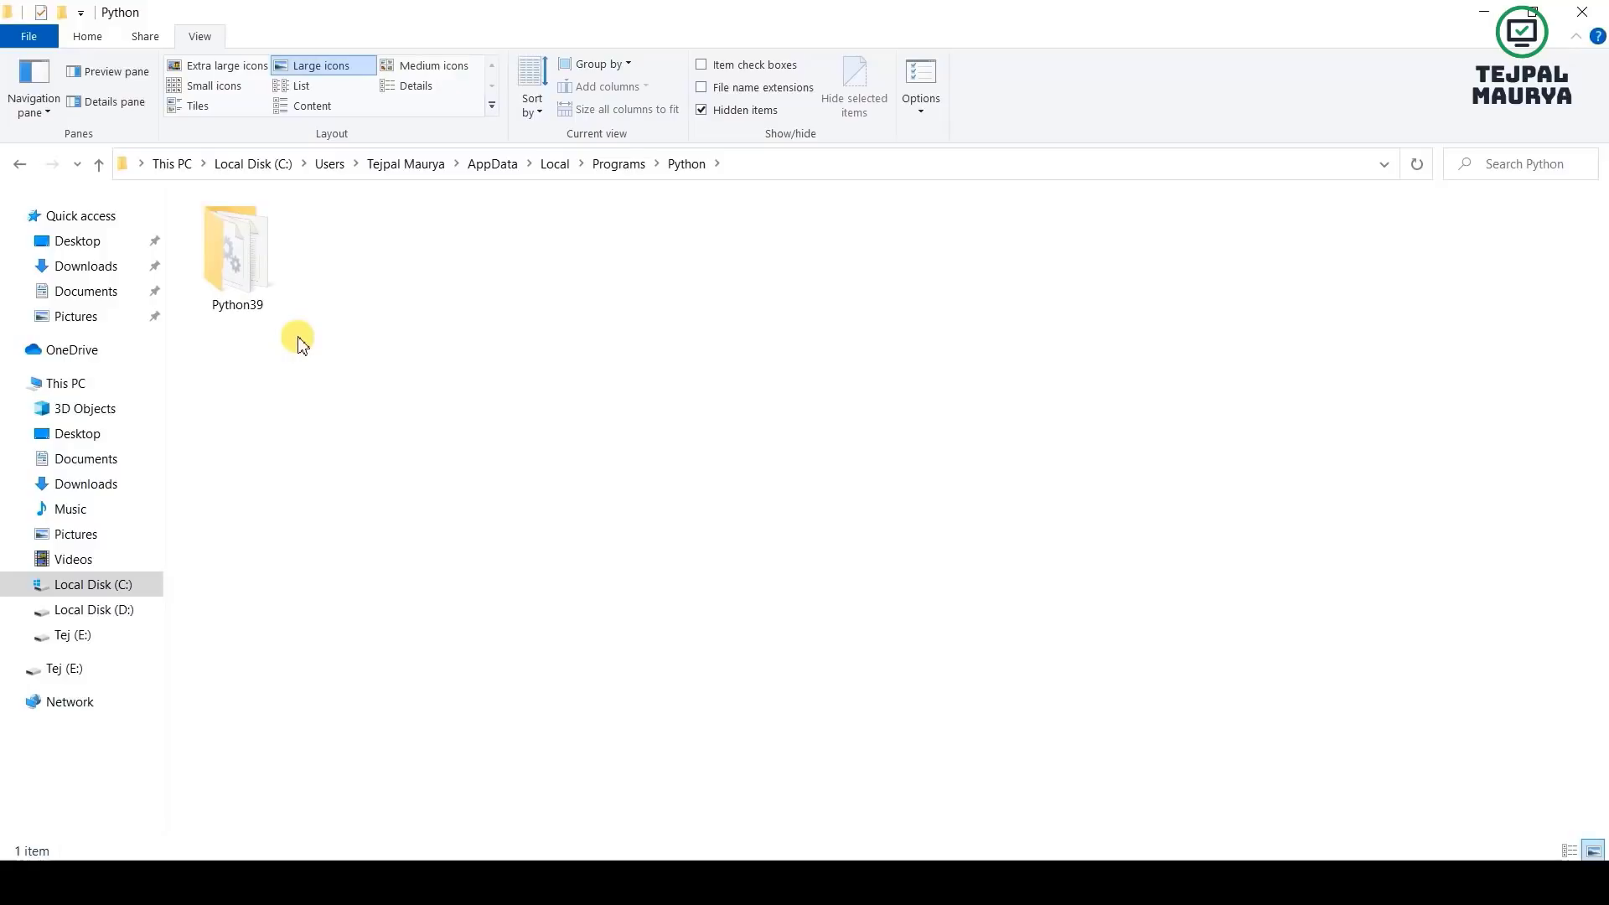
- Open the Scripts folder inside Python39 and display its pip applications as large icons
left_click_drag(238, 331, 295, 316)
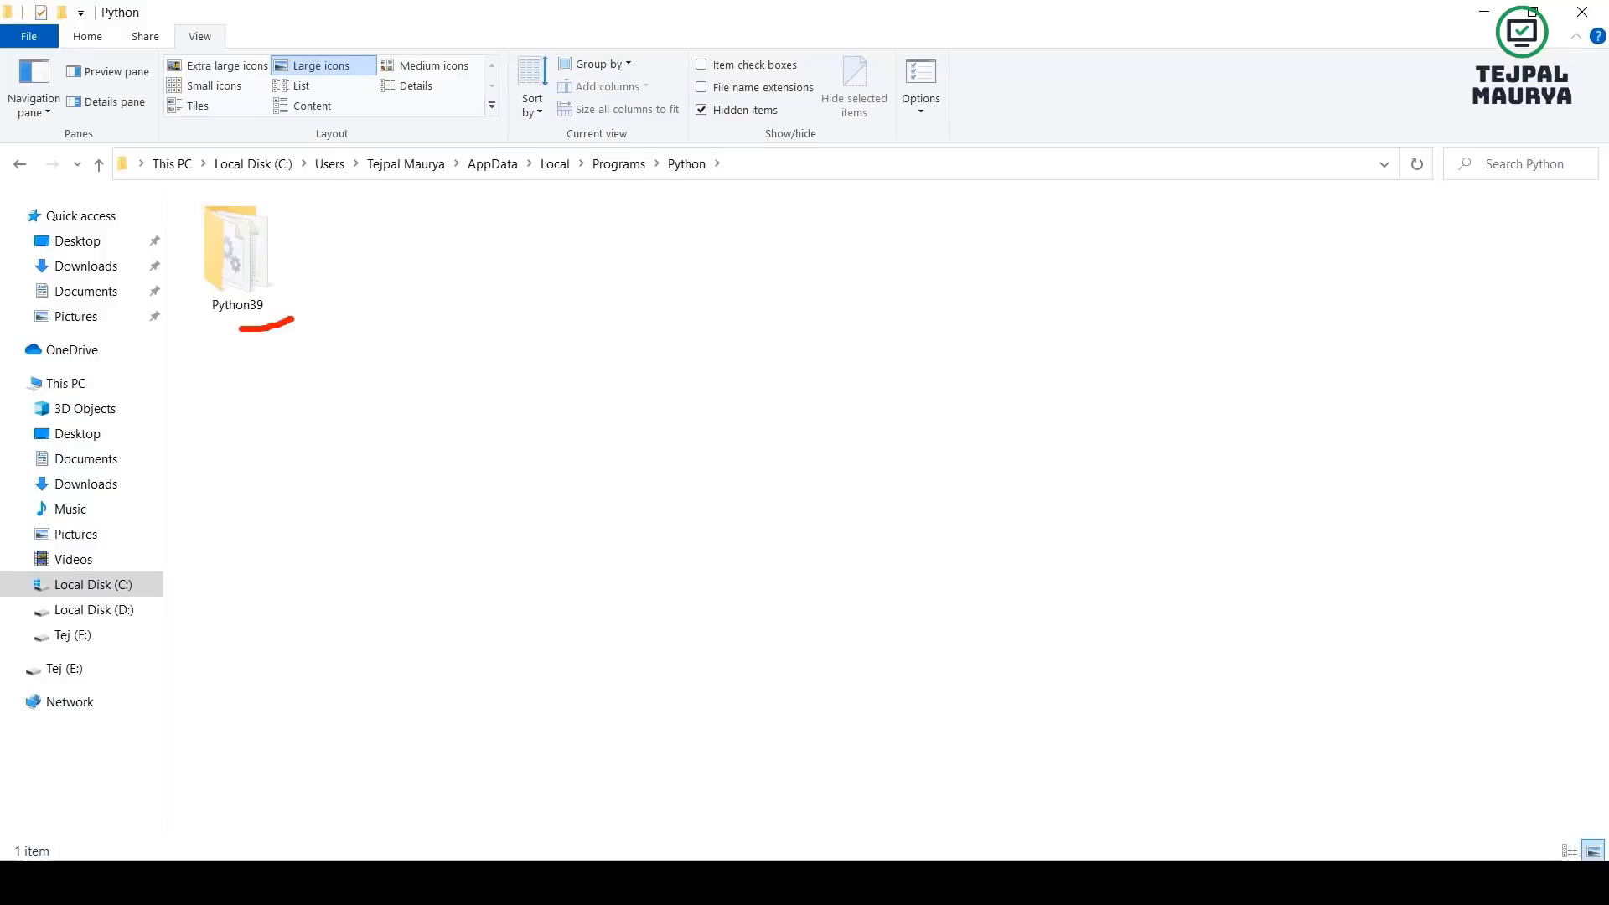
double_click(255, 289)
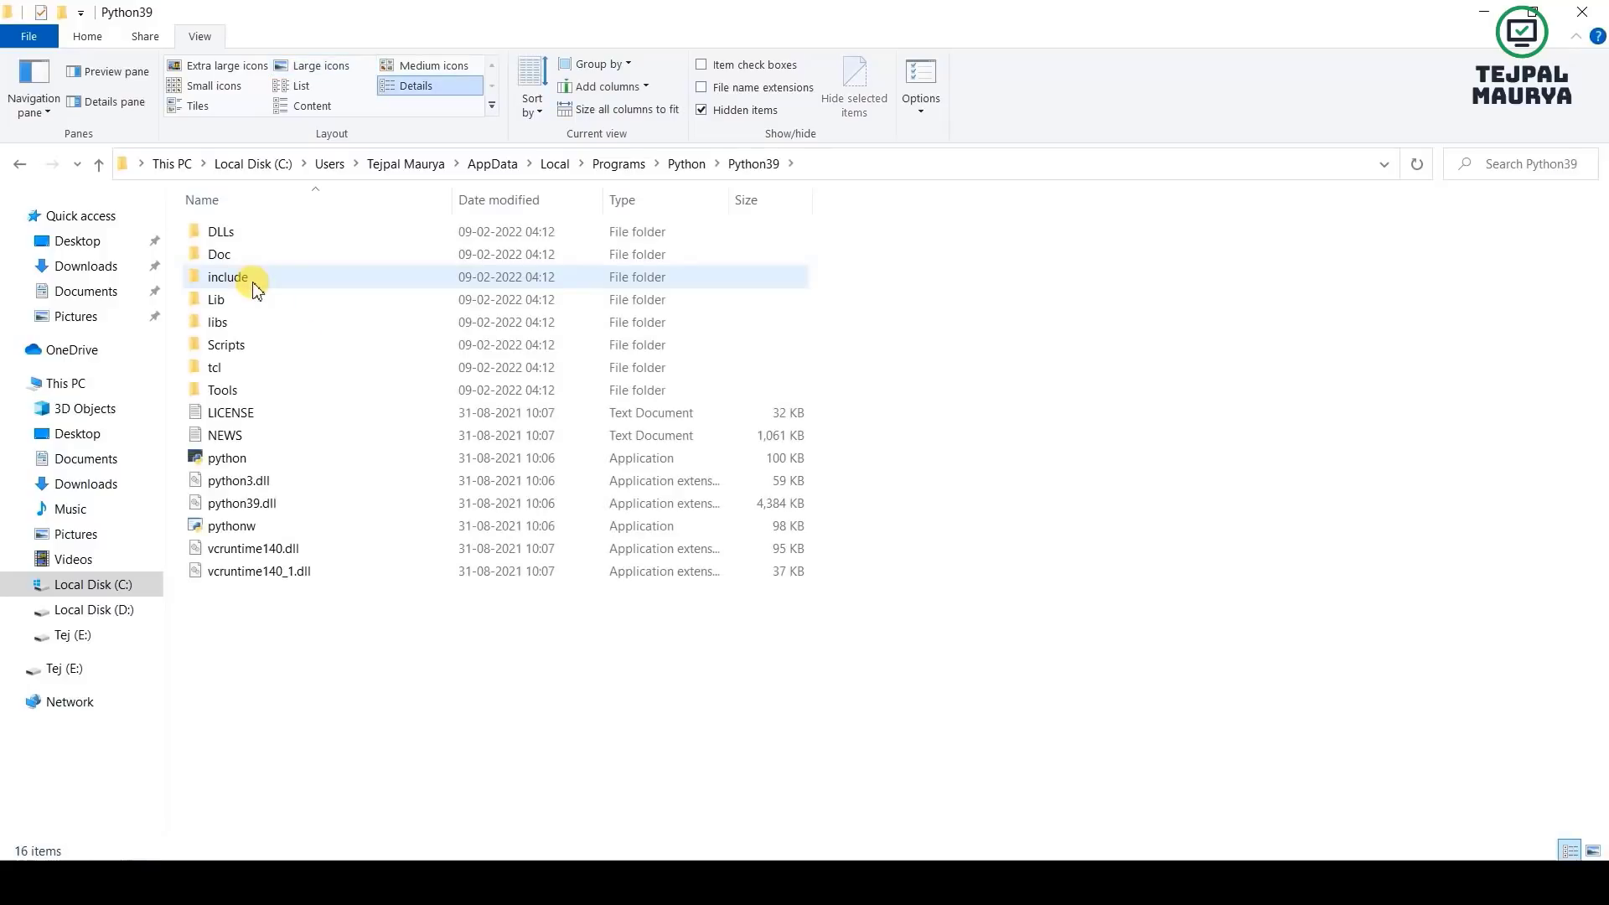
left_click(310, 67)
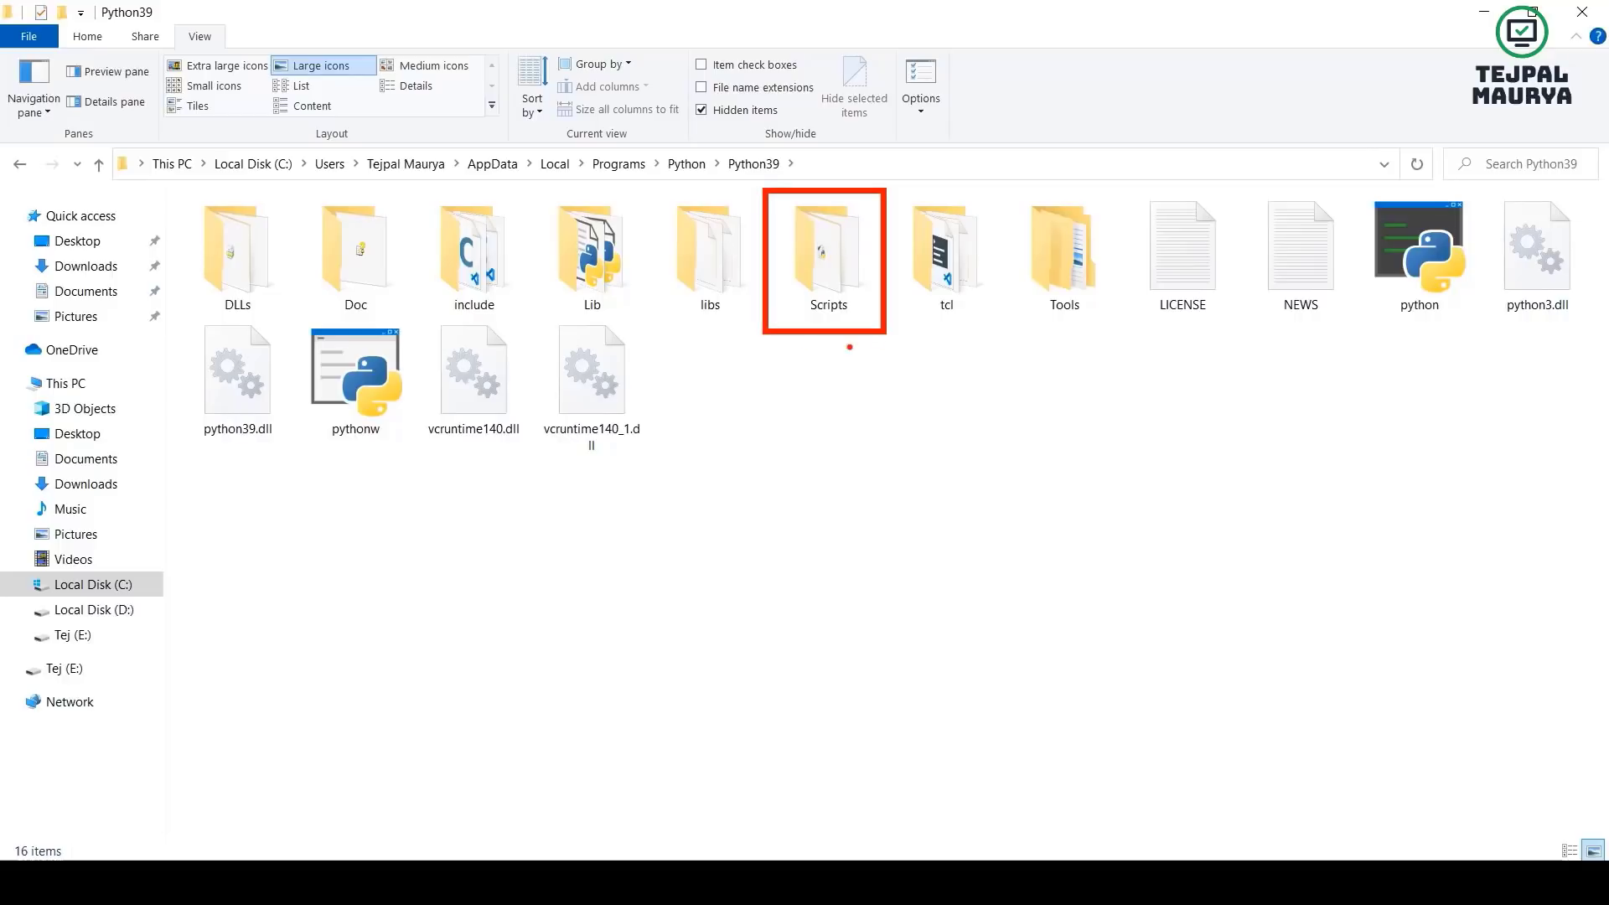
left_click_drag(758, 344, 895, 353)
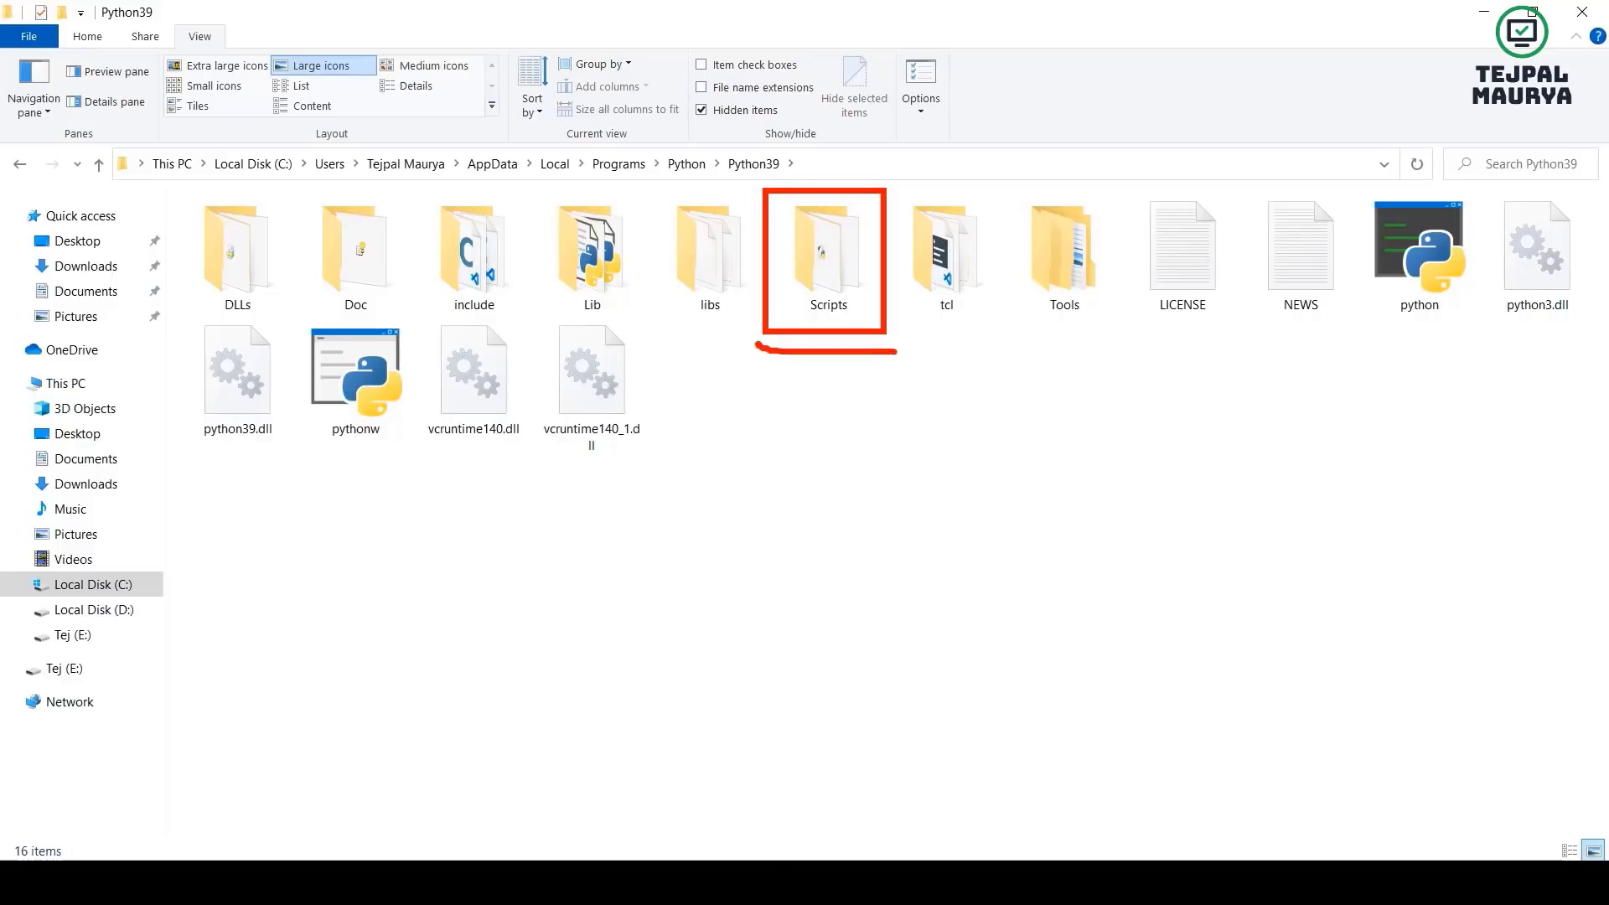
double_click(832, 268)
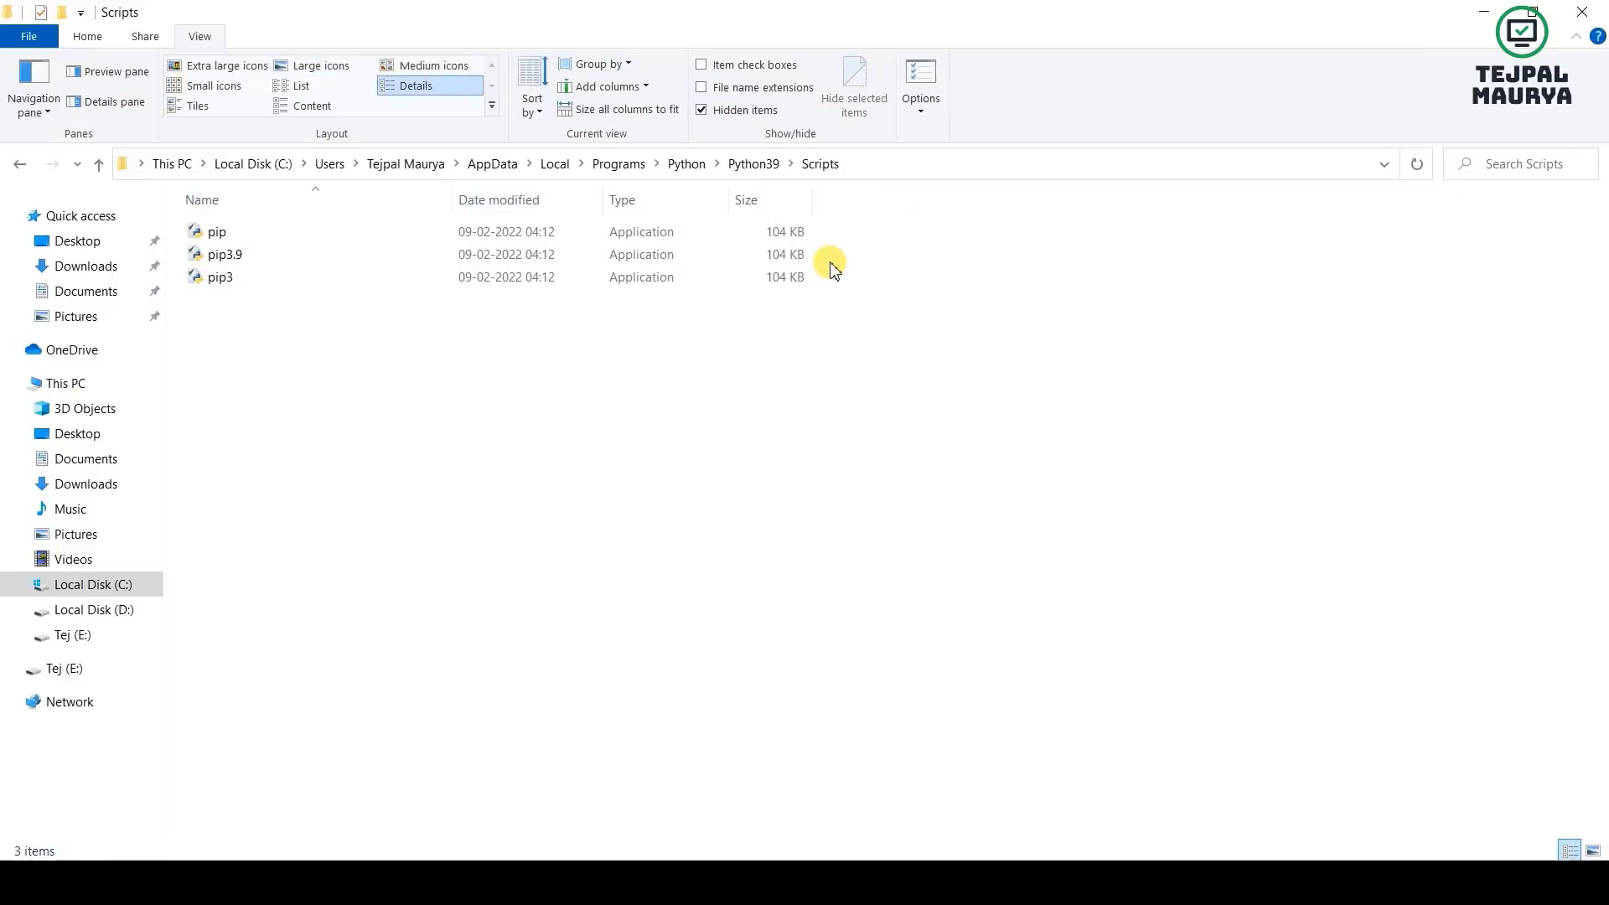
left_click(289, 65)
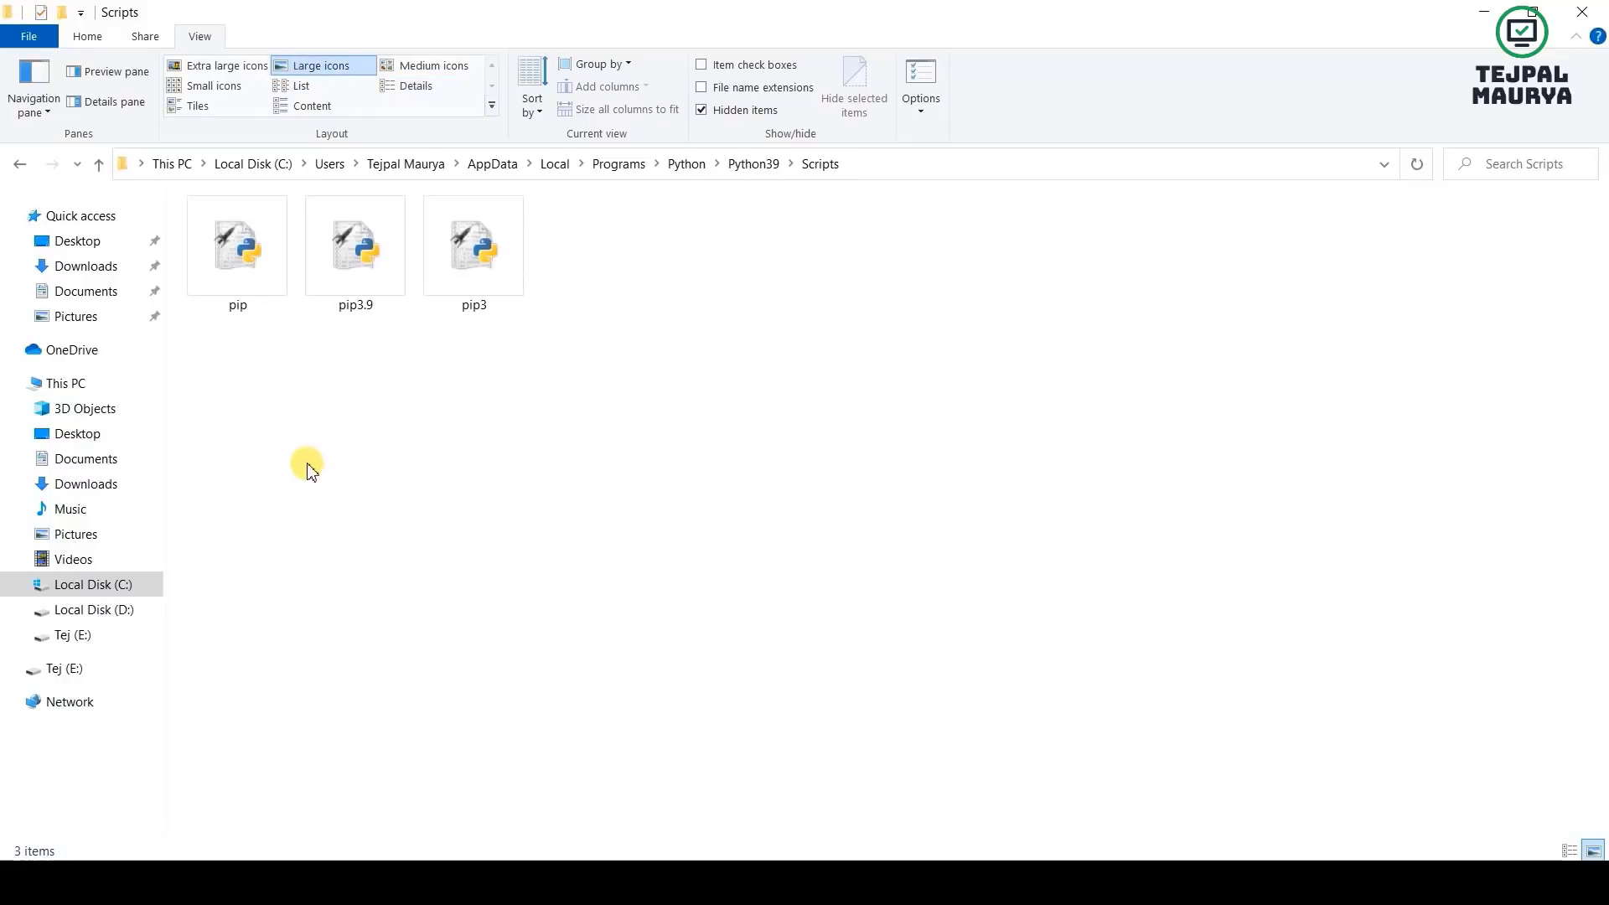
mouse_move(222, 366)
left_mouse_down()
mouse_move(333, 367)
mouse_move(584, 258)
mouse_move(328, 84)
mouse_move(192, 261)
mouse_move(209, 293)
mouse_move(322, 355)
mouse_move(515, 346)
left_mouse_up()
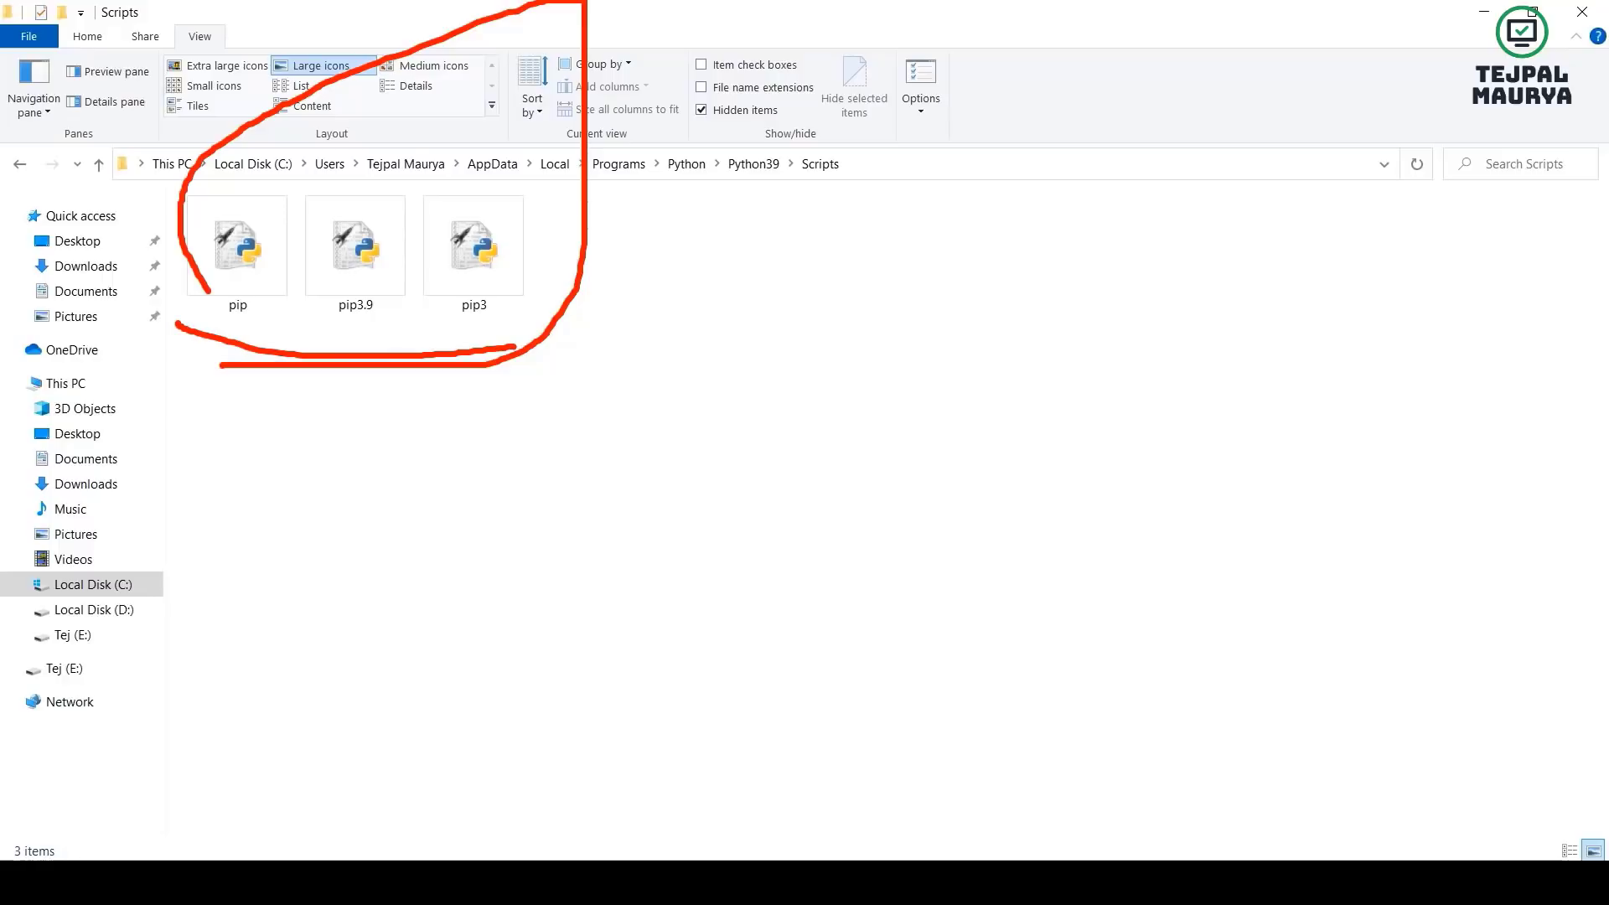
key("Escape")
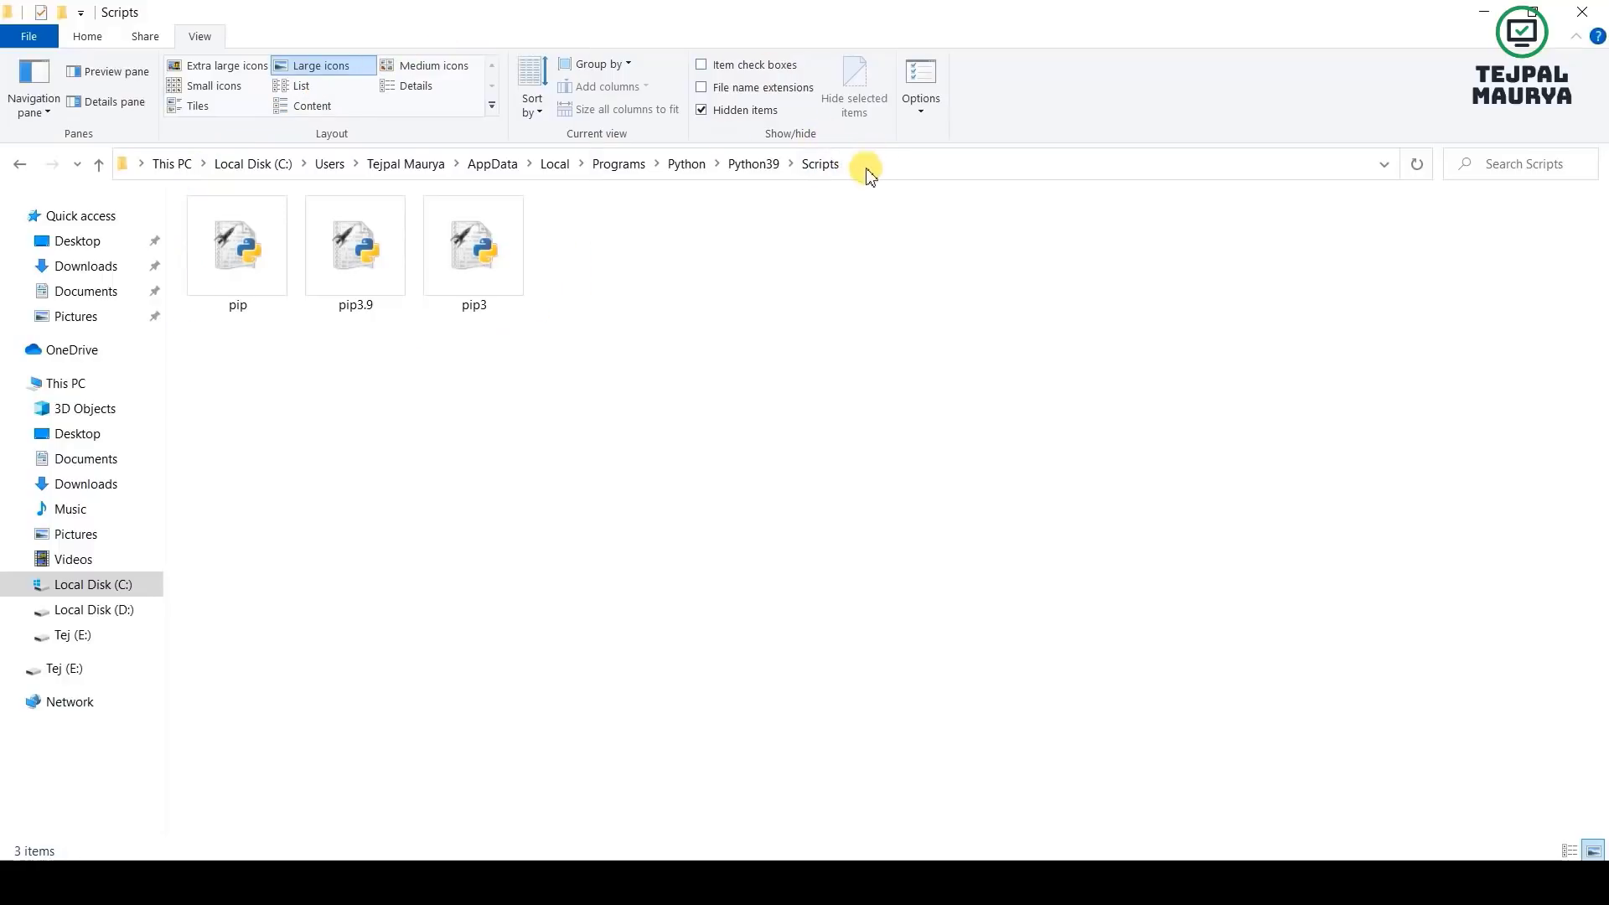
mouse_move(107, 136)
left_mouse_down()
mouse_move(829, 225)
mouse_move(879, 197)
left_mouse_up()
left_click(20, 880)
type("cmd")
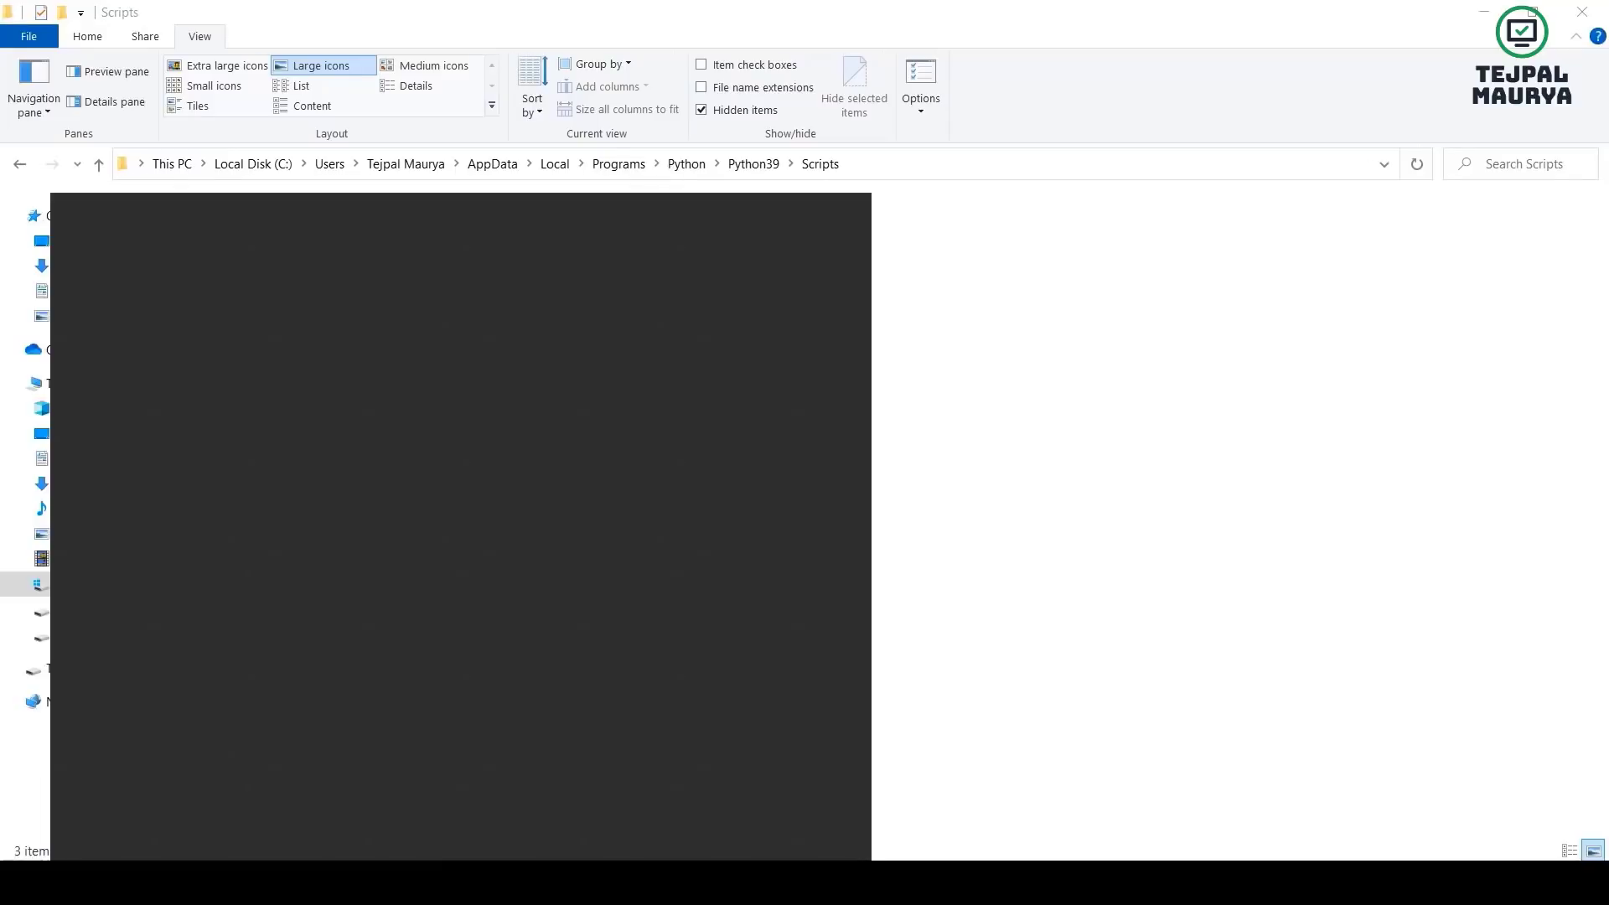
key("Return")
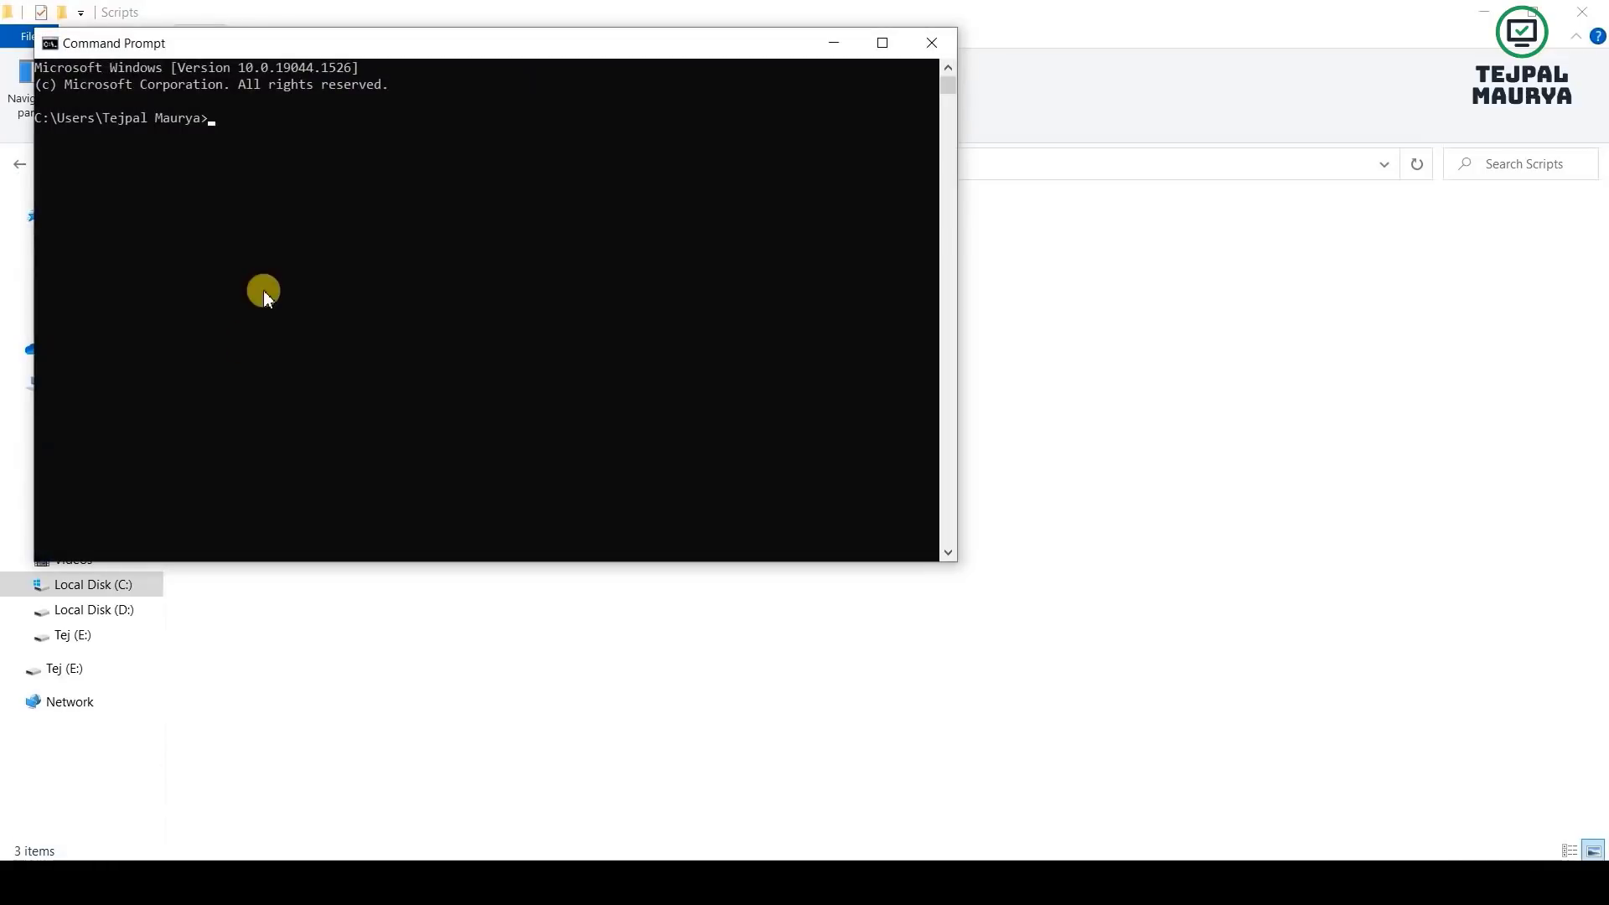
mouse_move(477, 43)
left_mouse_down()
mouse_move(719, 187)
mouse_move(756, 304)
left_mouse_up()
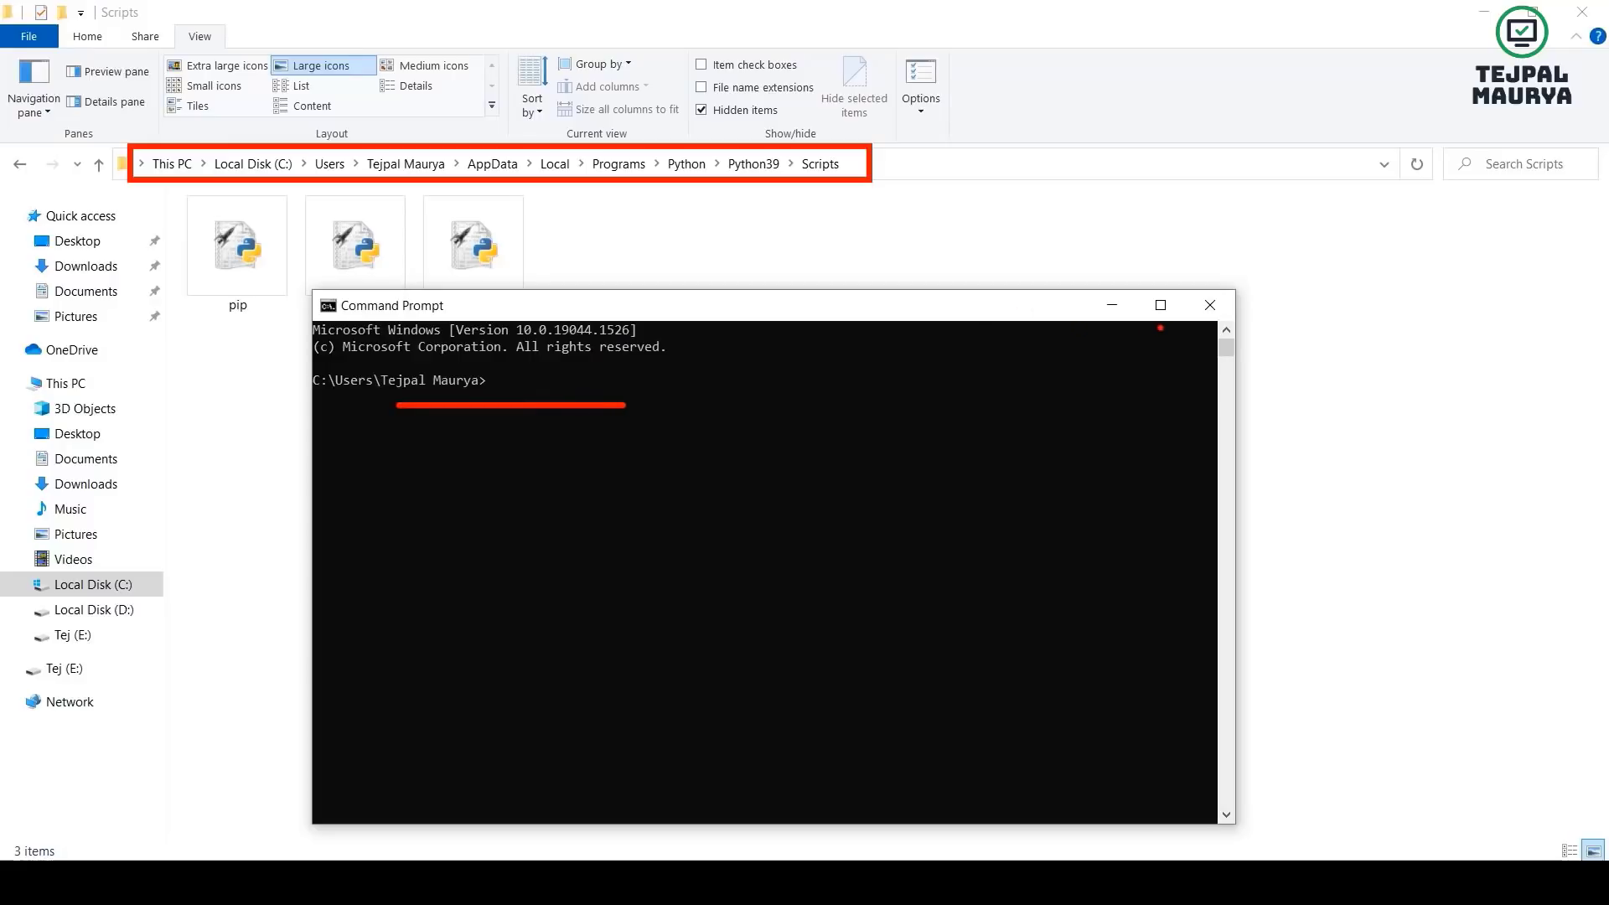
left_click(1209, 305)
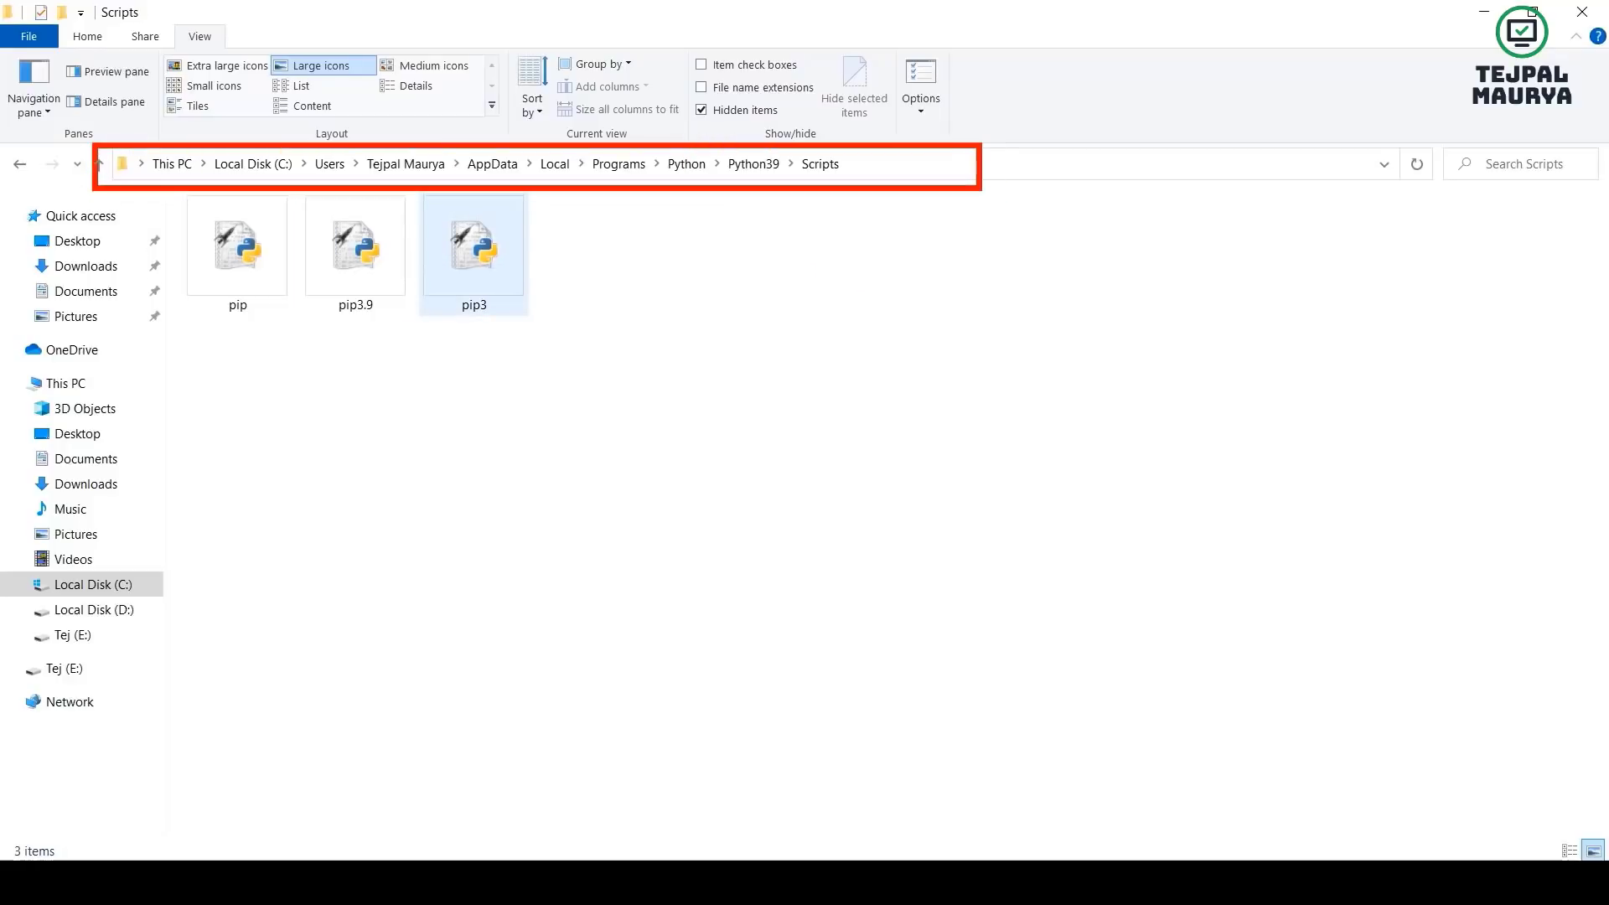
- Start a command prompt located in the Python39 Scripts folder by running cmd from that folder's path
left_click(851, 165)
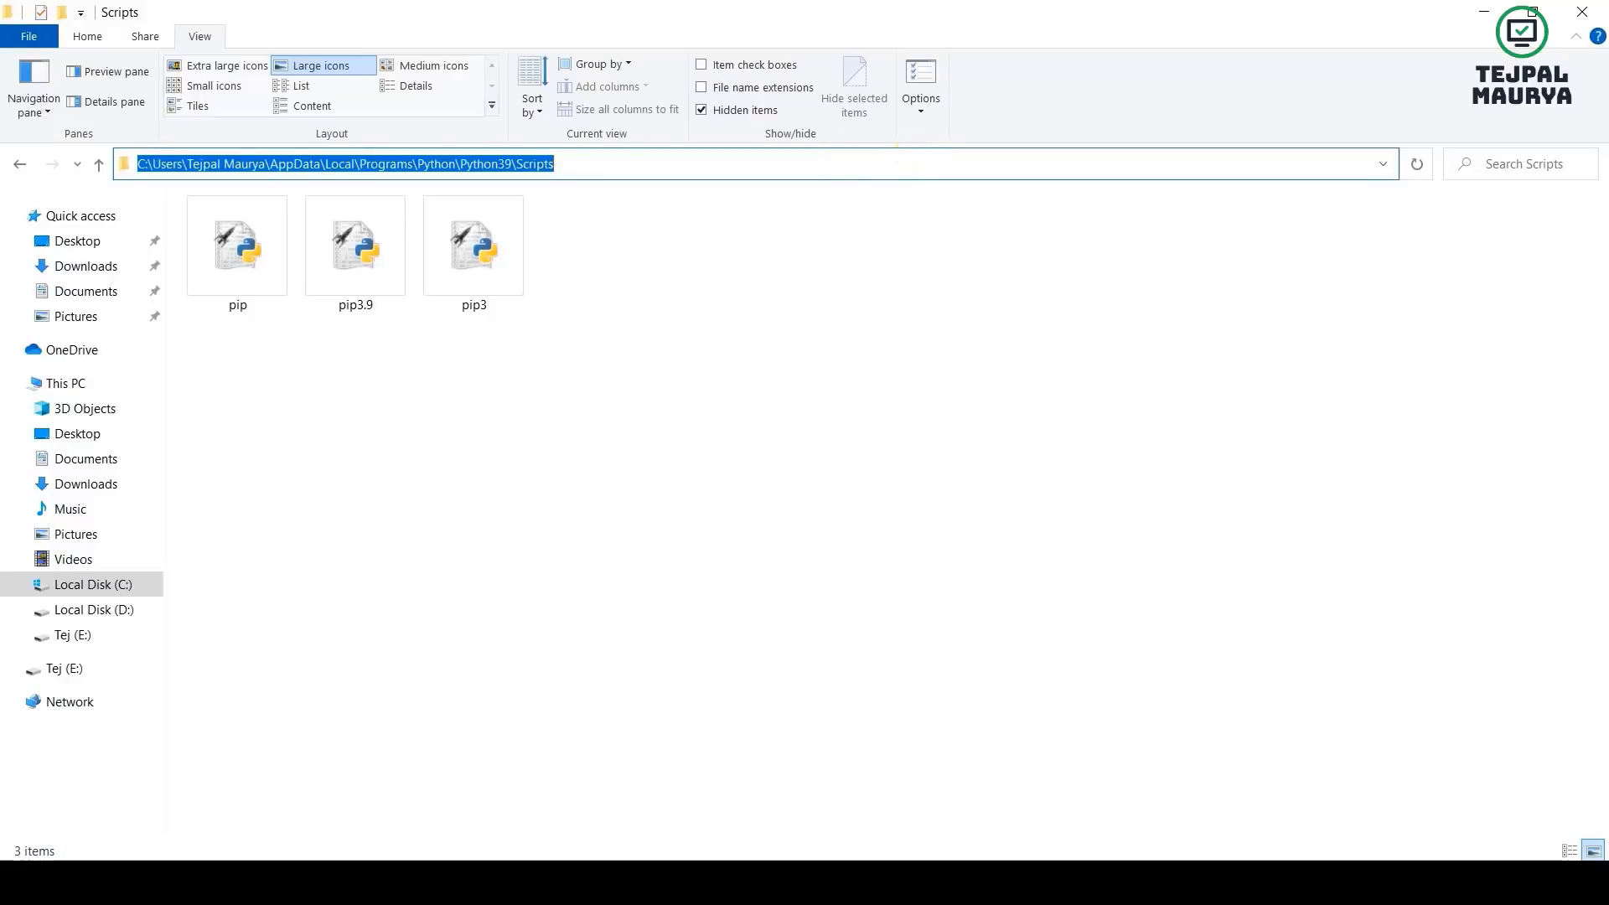
type("cmd")
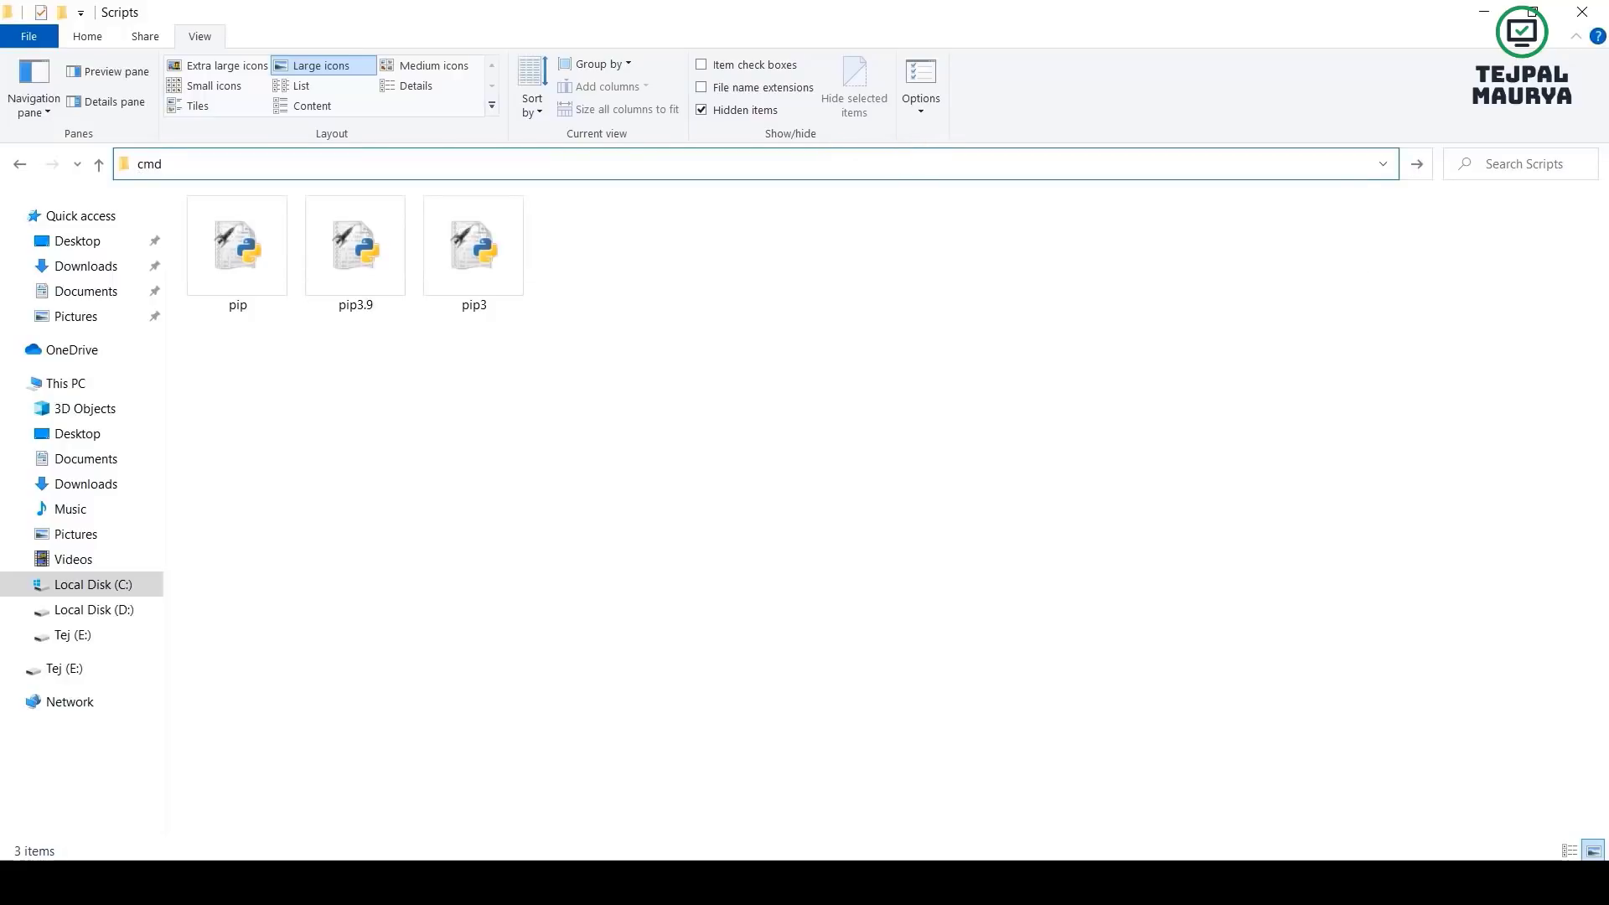
key("Return")
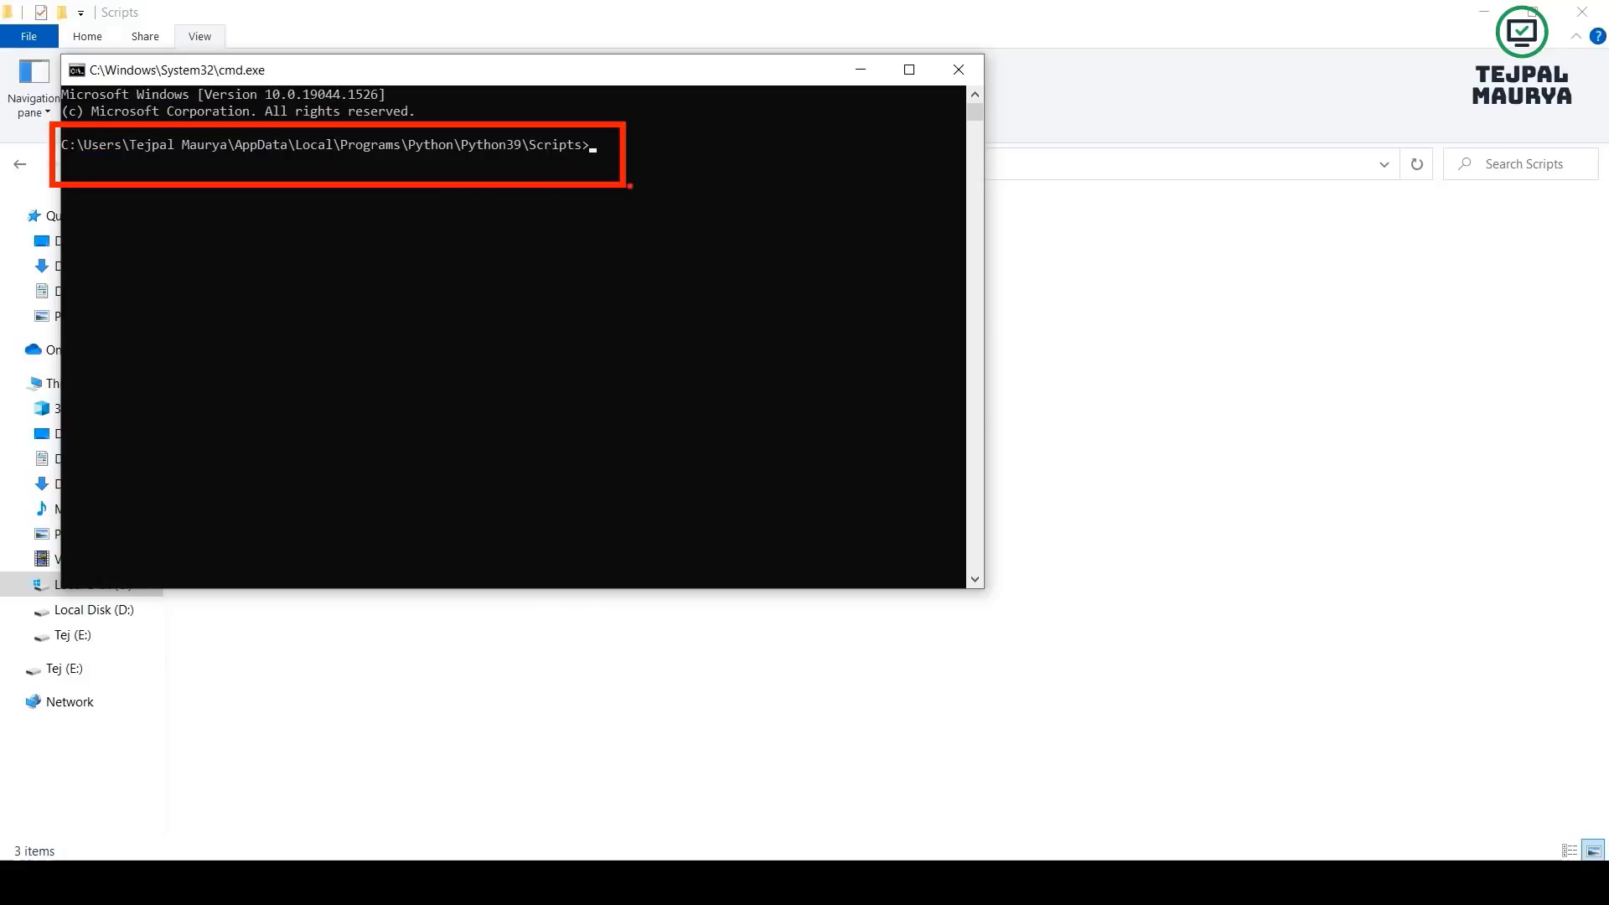
- Maximize the command prompt window and enter the command "pip install mysql-connector" at the Python39 Scripts prompt
left_click(910, 68)
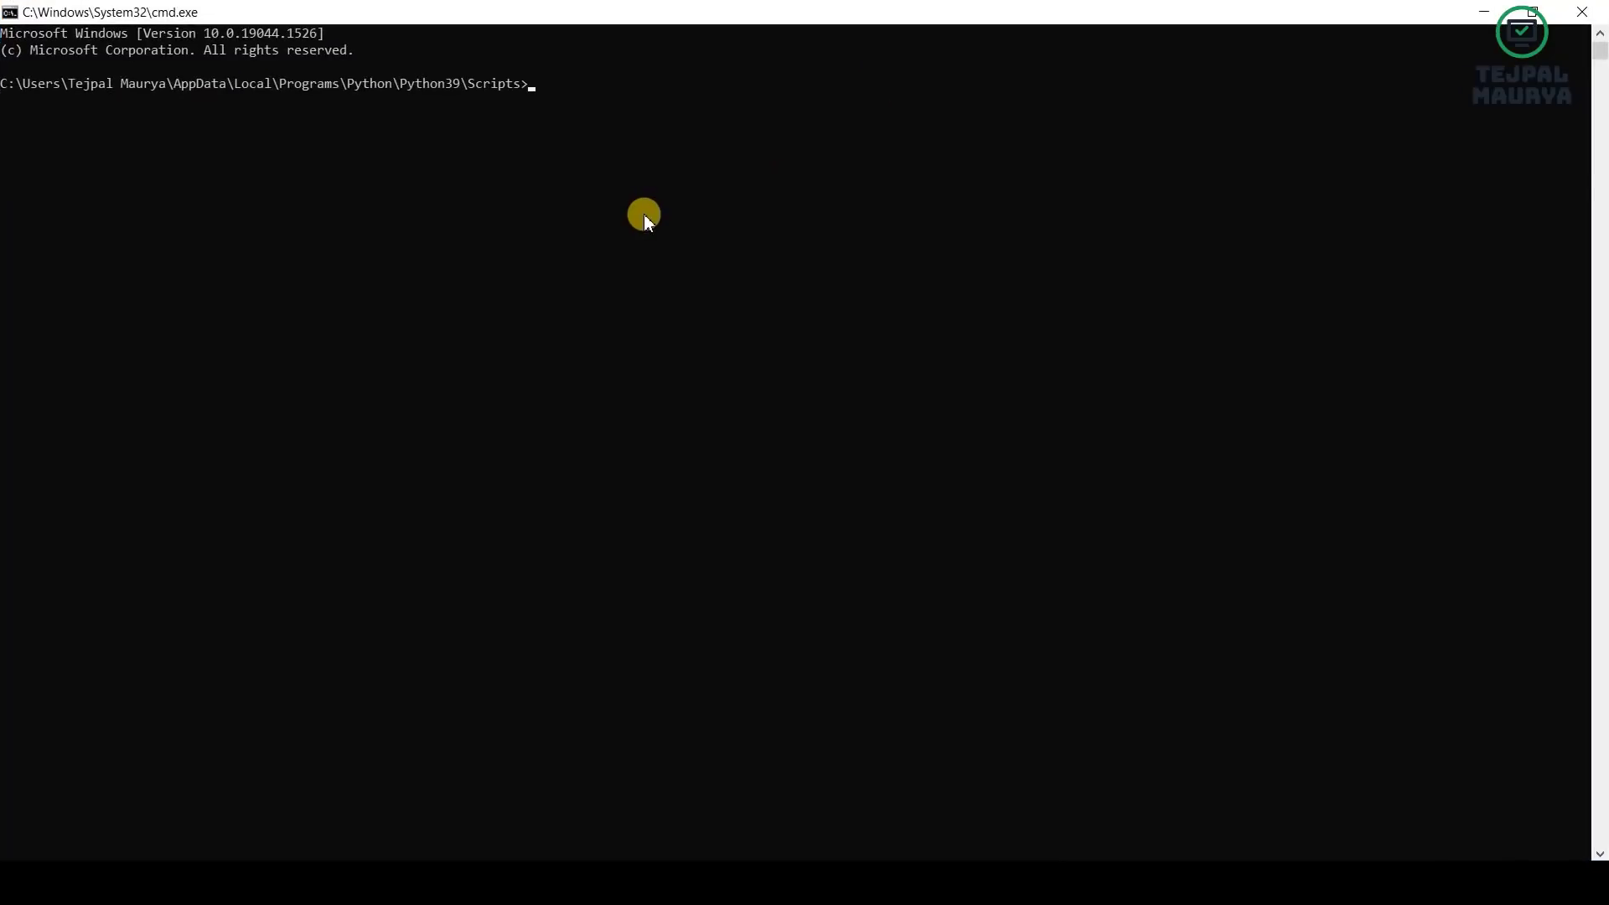
scroll(644, 216, "up", 4, "ctrl")
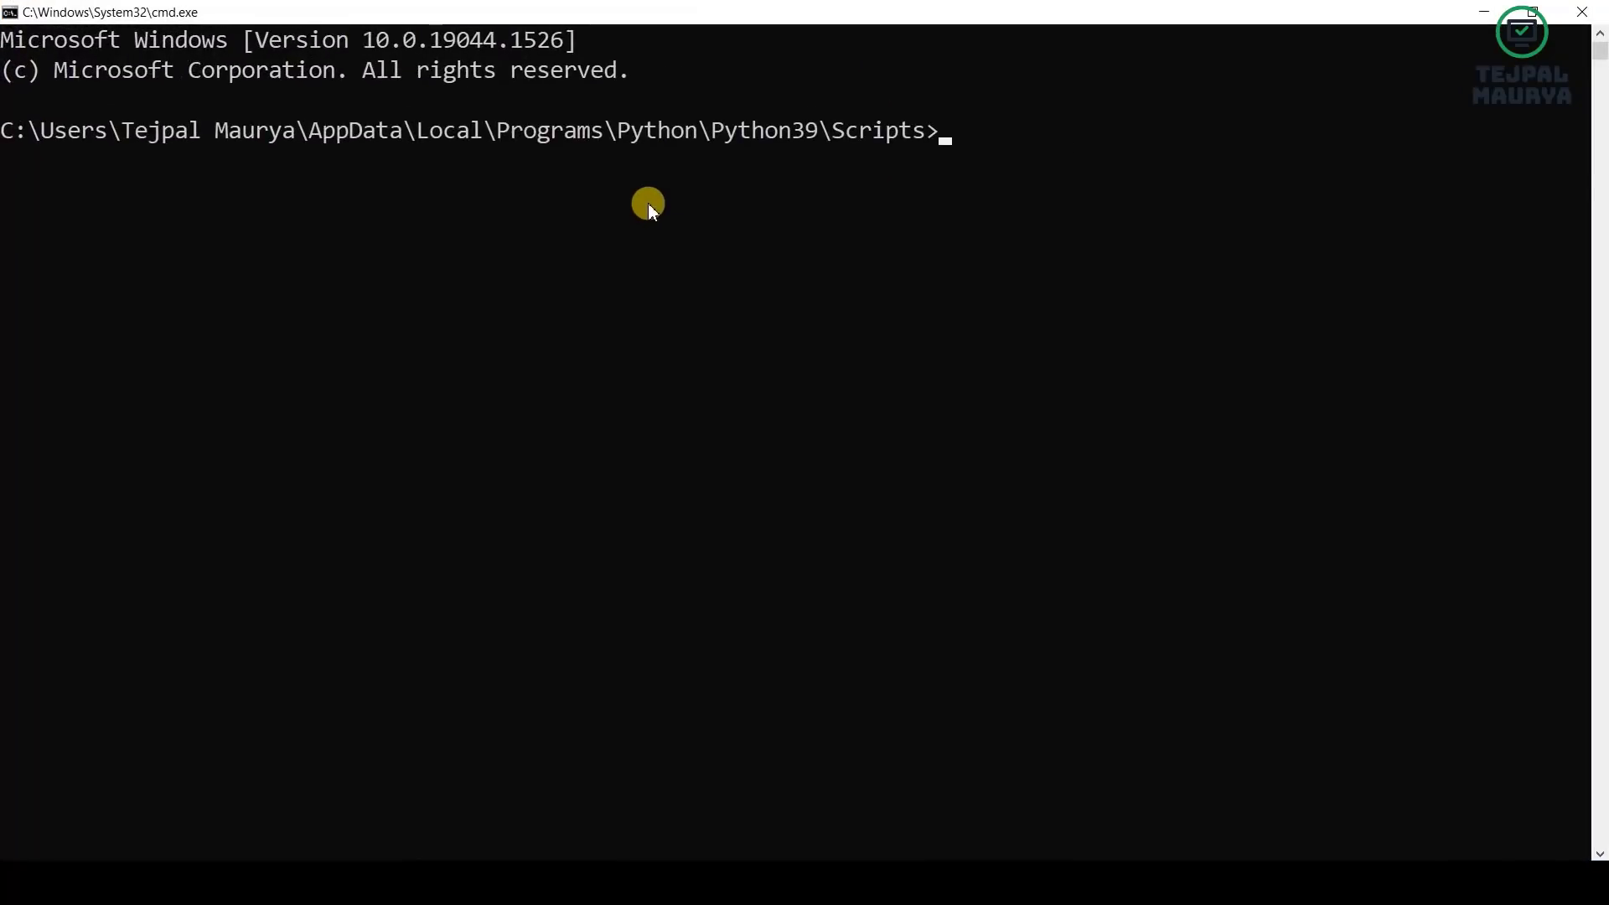
scroll(647, 203, "up", 1, "ctrl")
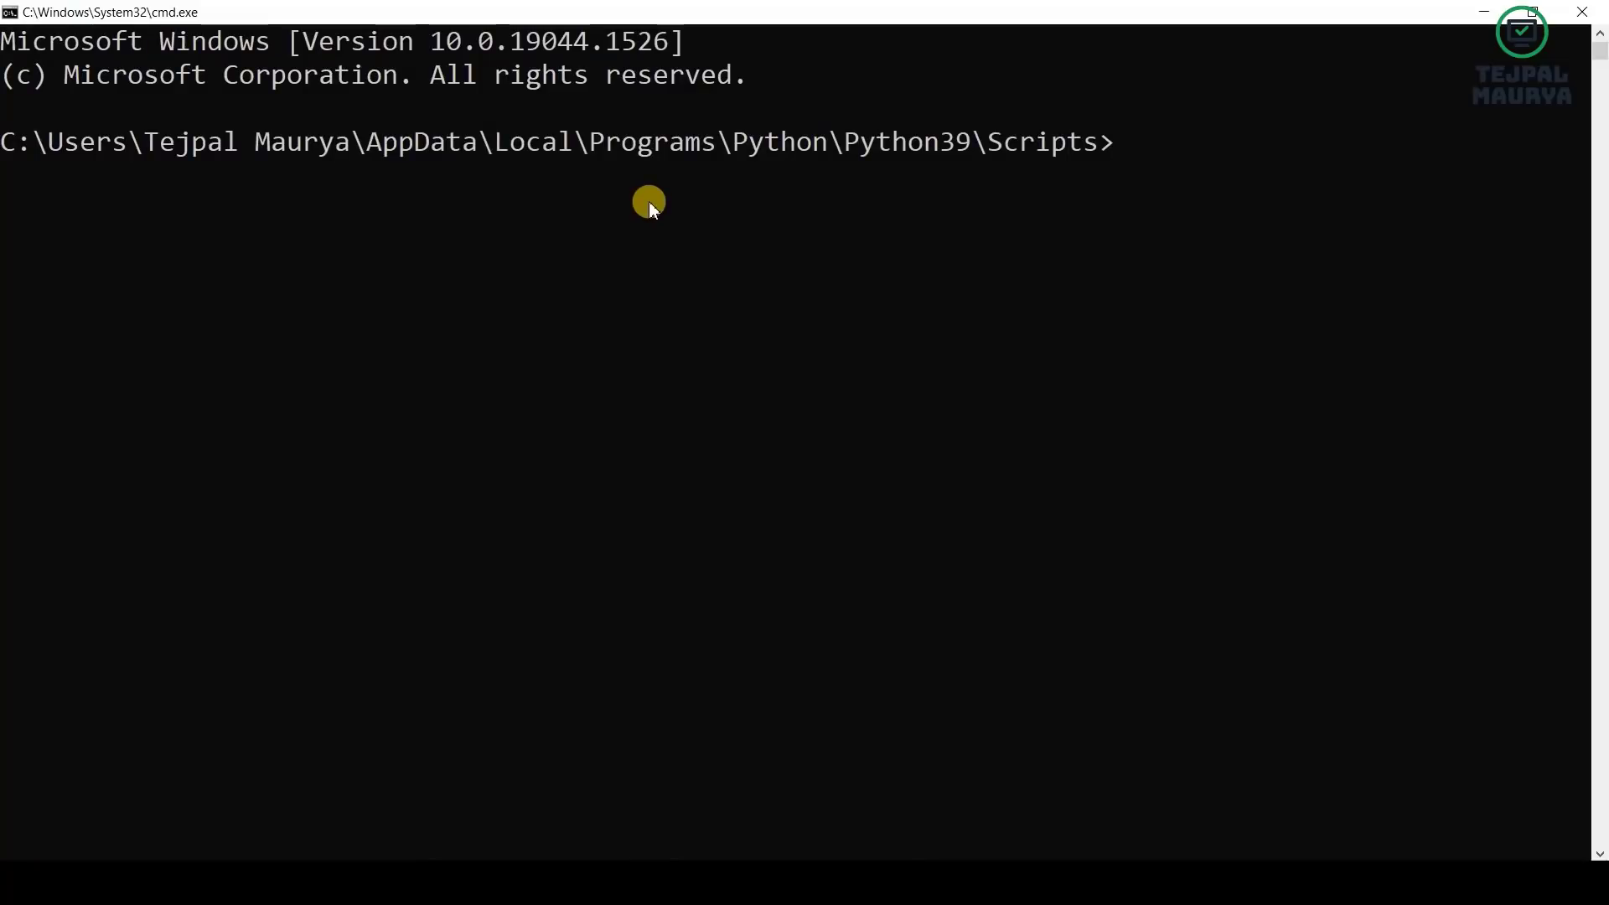
type("pip inst")
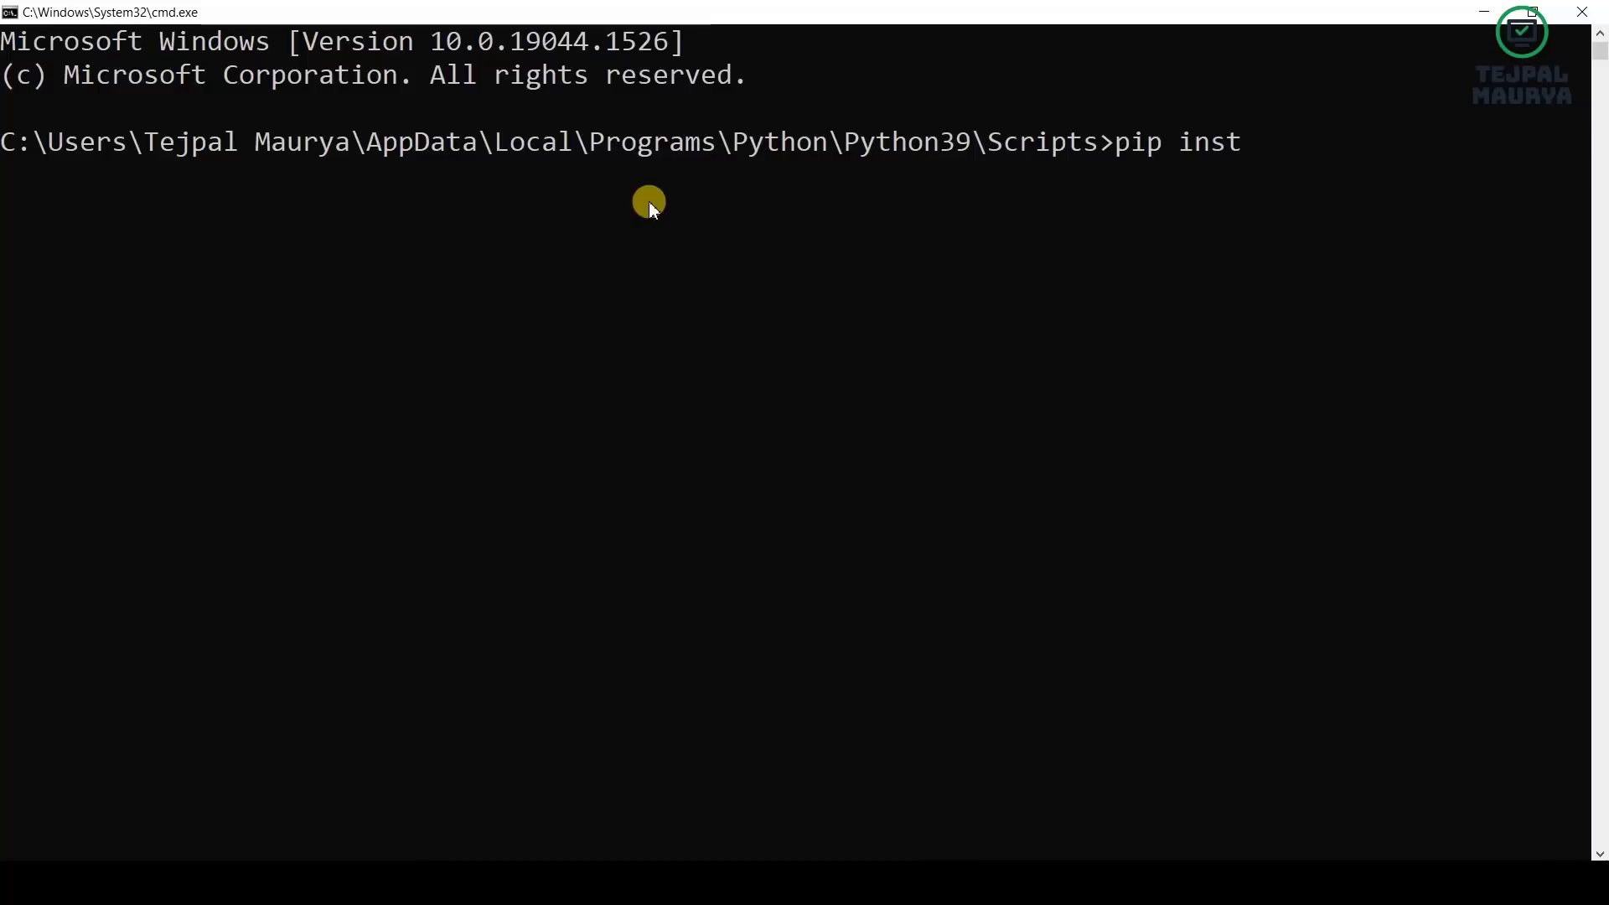
type("all mysql")
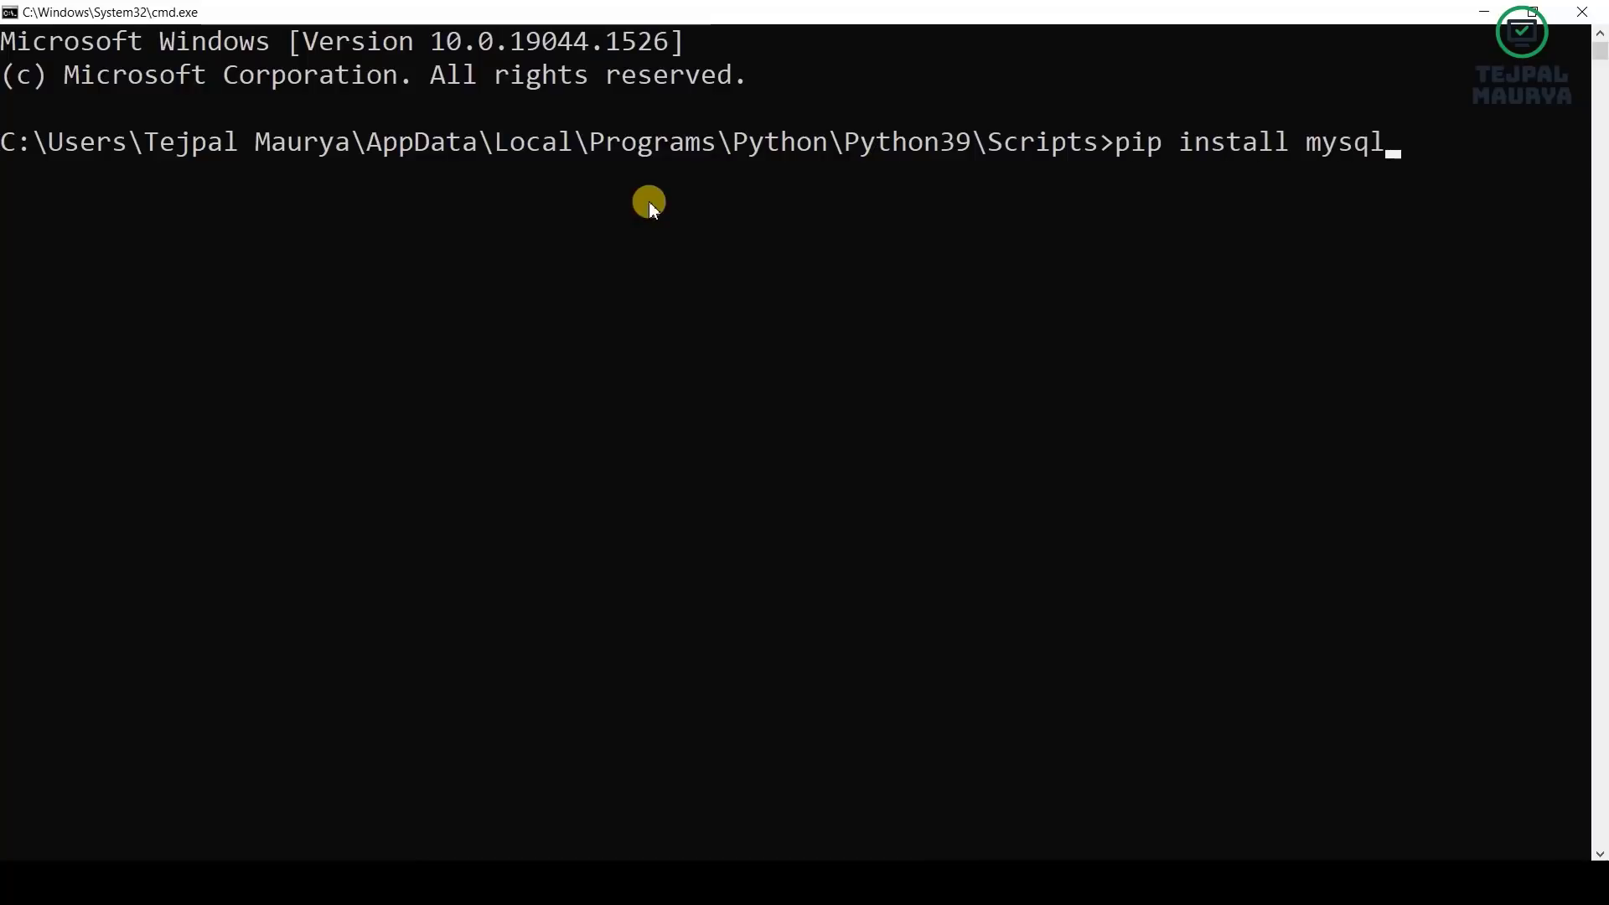
type("-connector")
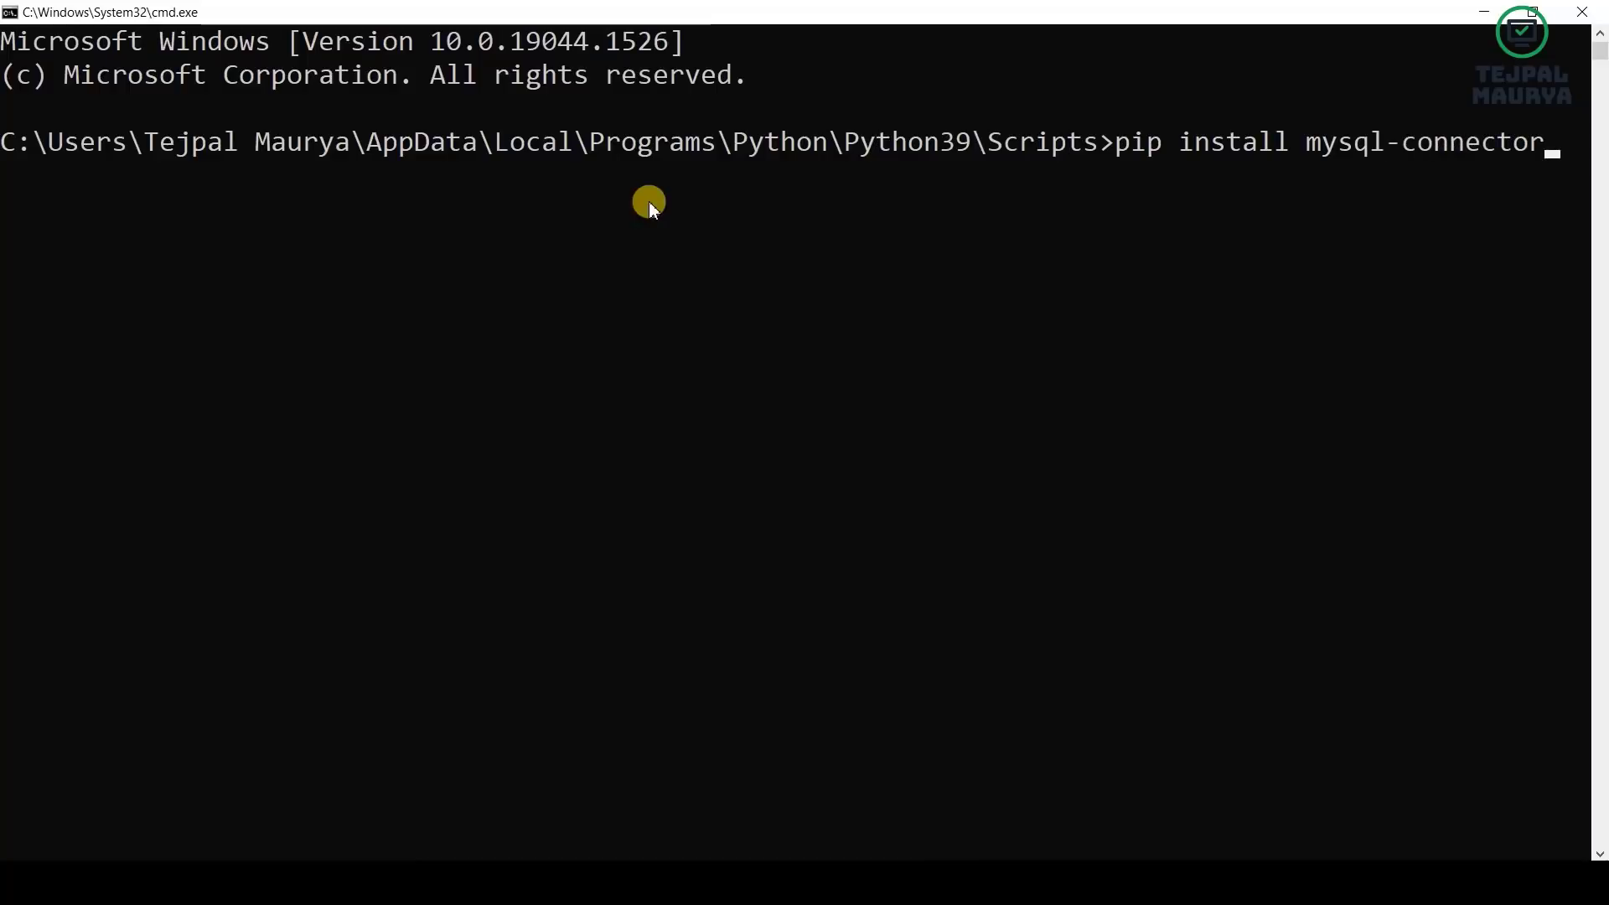